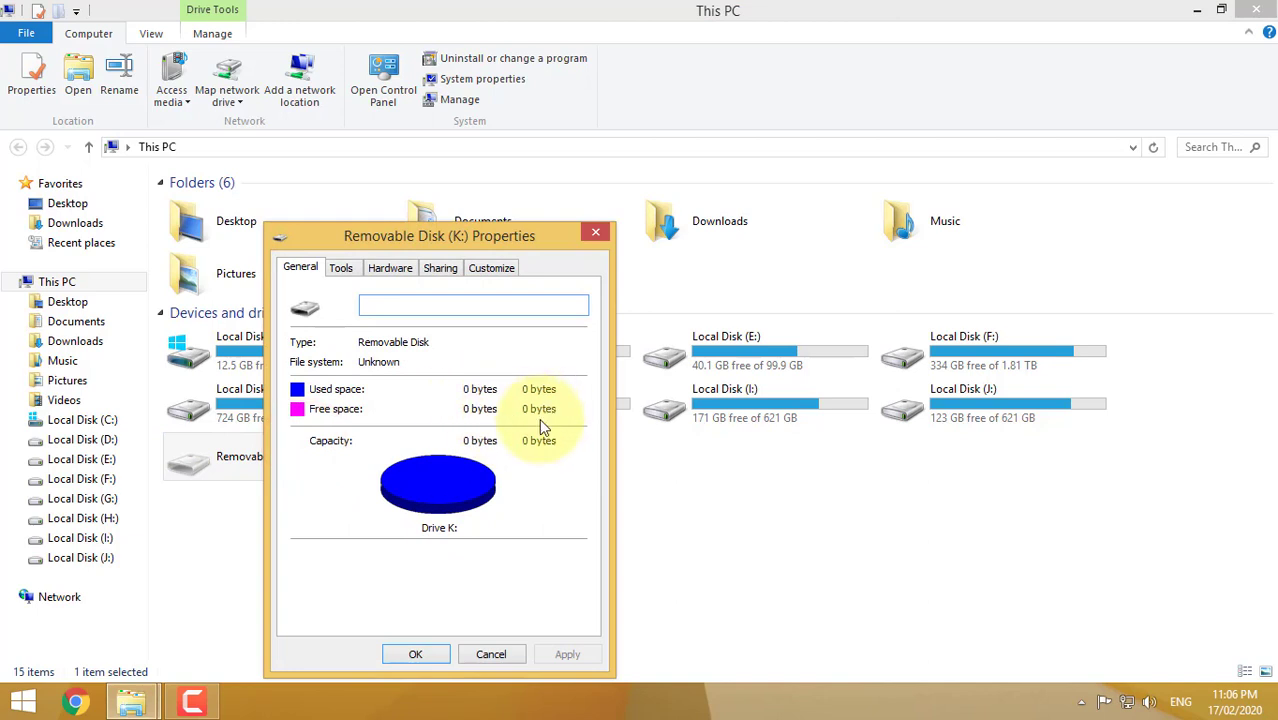
Check the NAND USB2DISK USB Device under Disk drives in Computer Management's Device Manager, then close the management window.
left_click(594, 238)
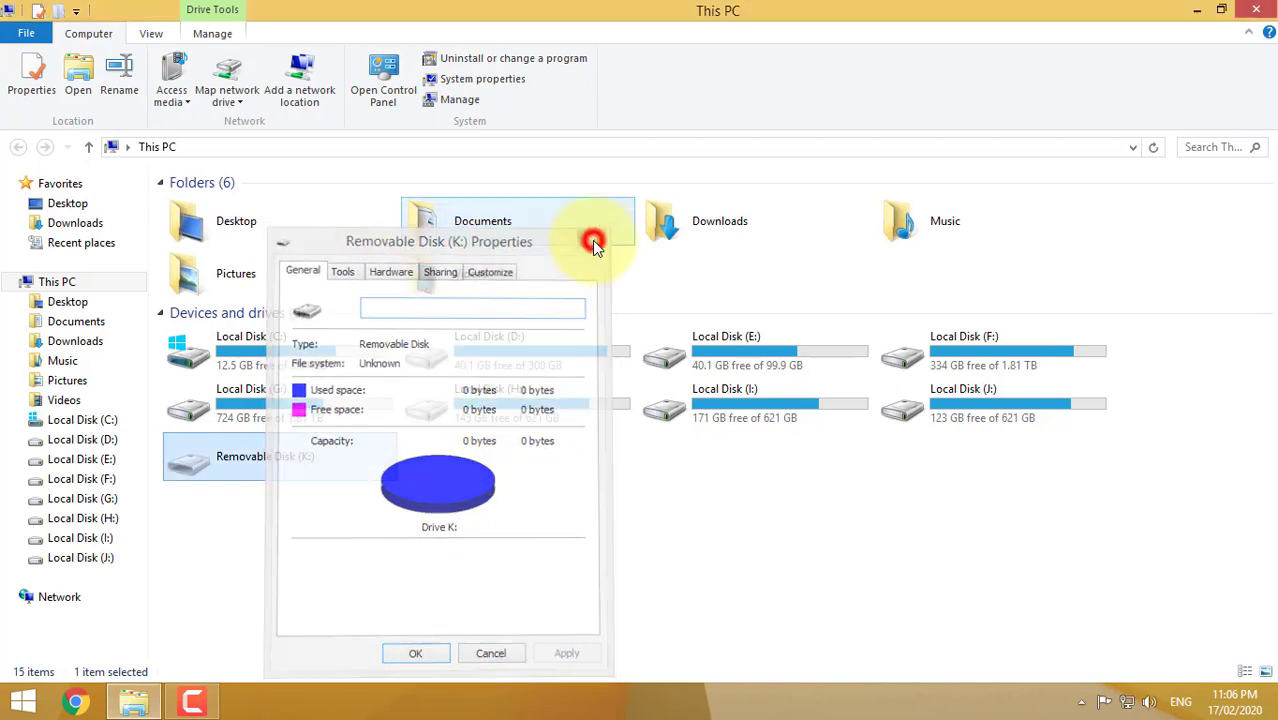
right_click(60, 283)
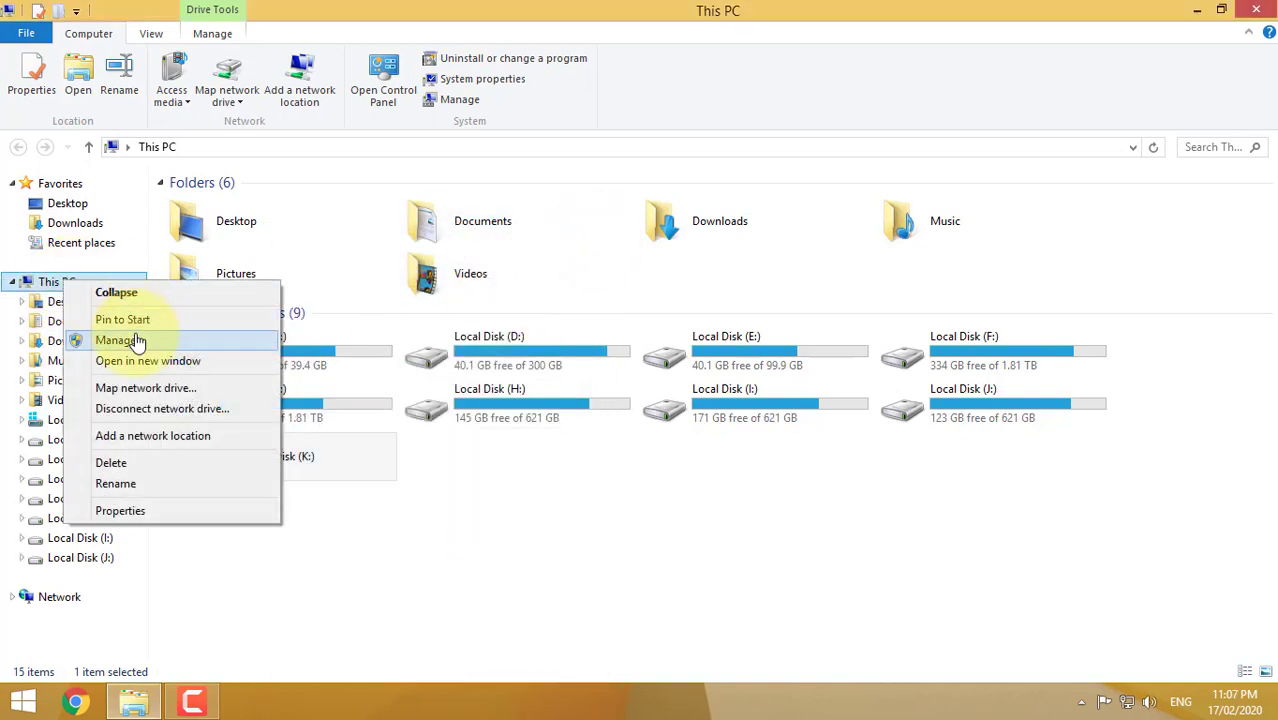
left_click(135, 341)
left_click_drag(290, 28, 629, 28)
left_click(460, 218)
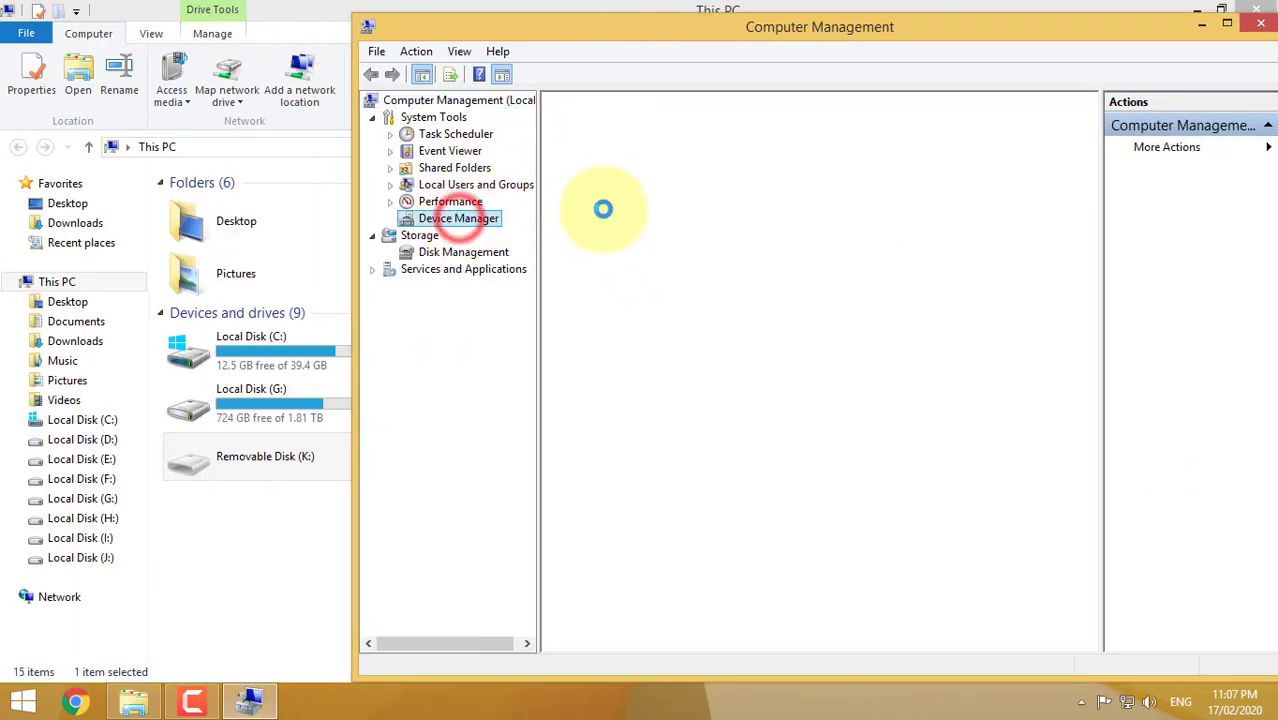
left_click(568, 151)
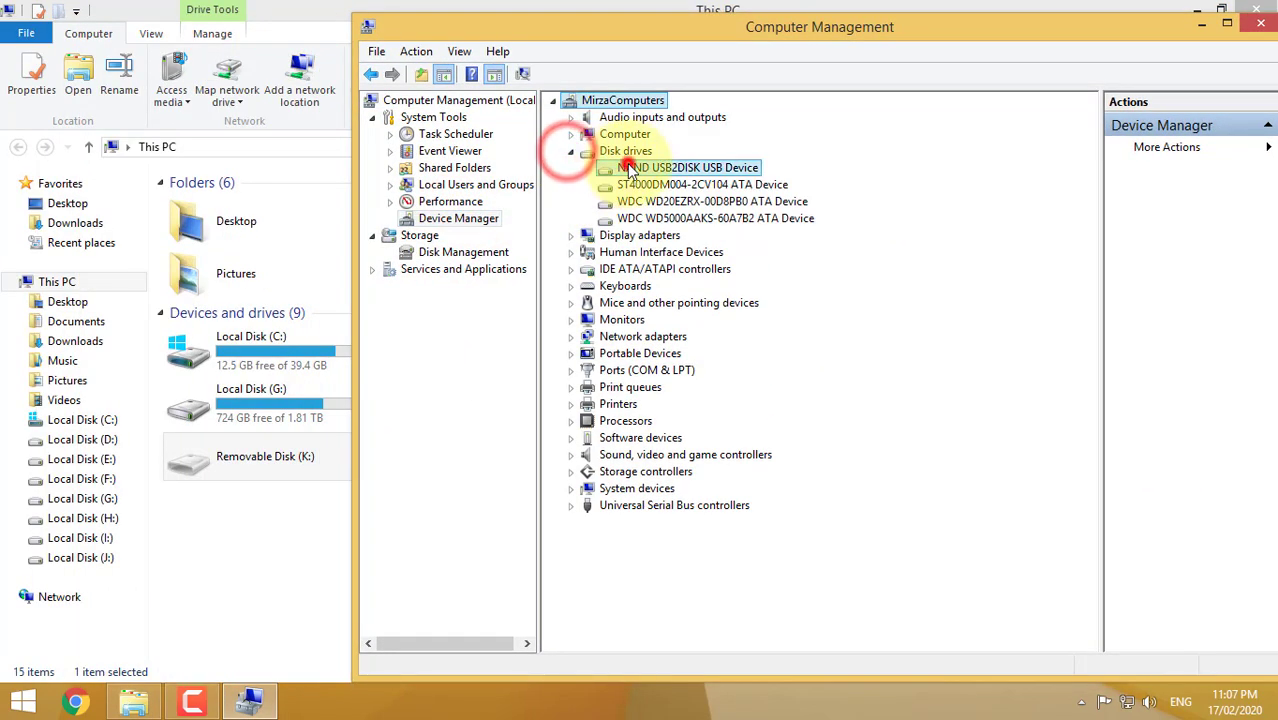
left_click(745, 168)
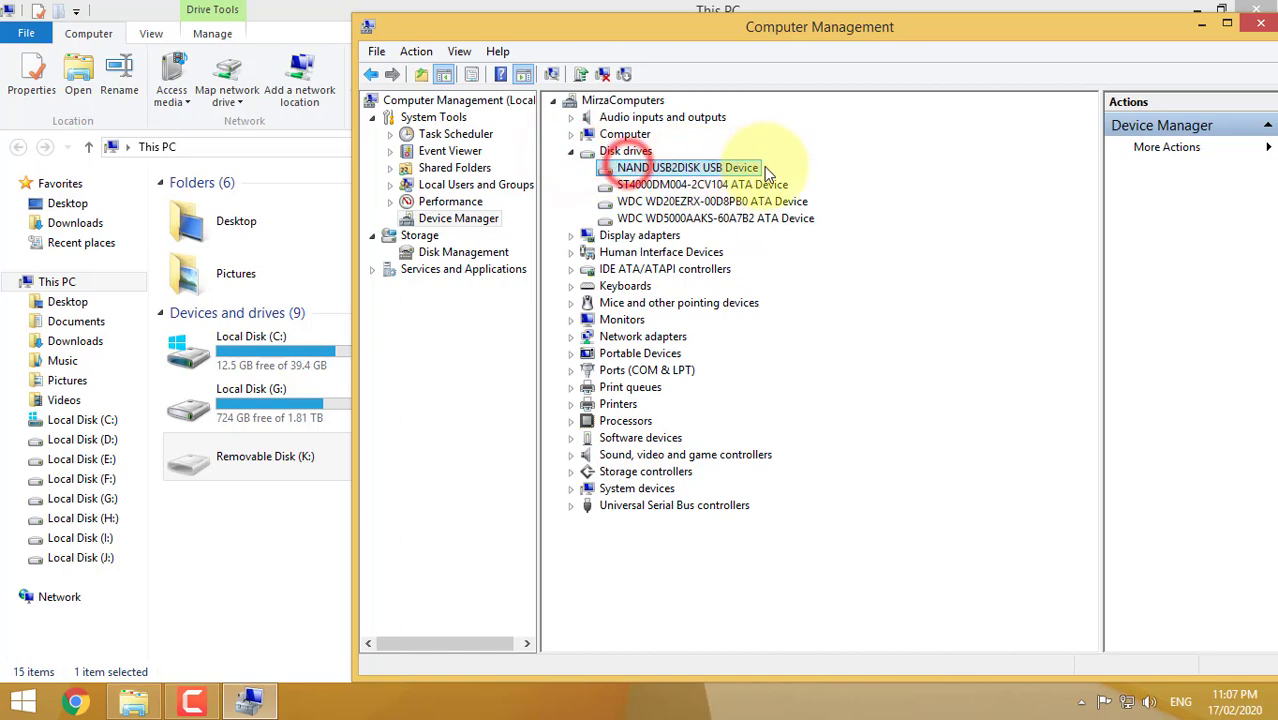
left_click(1260, 22)
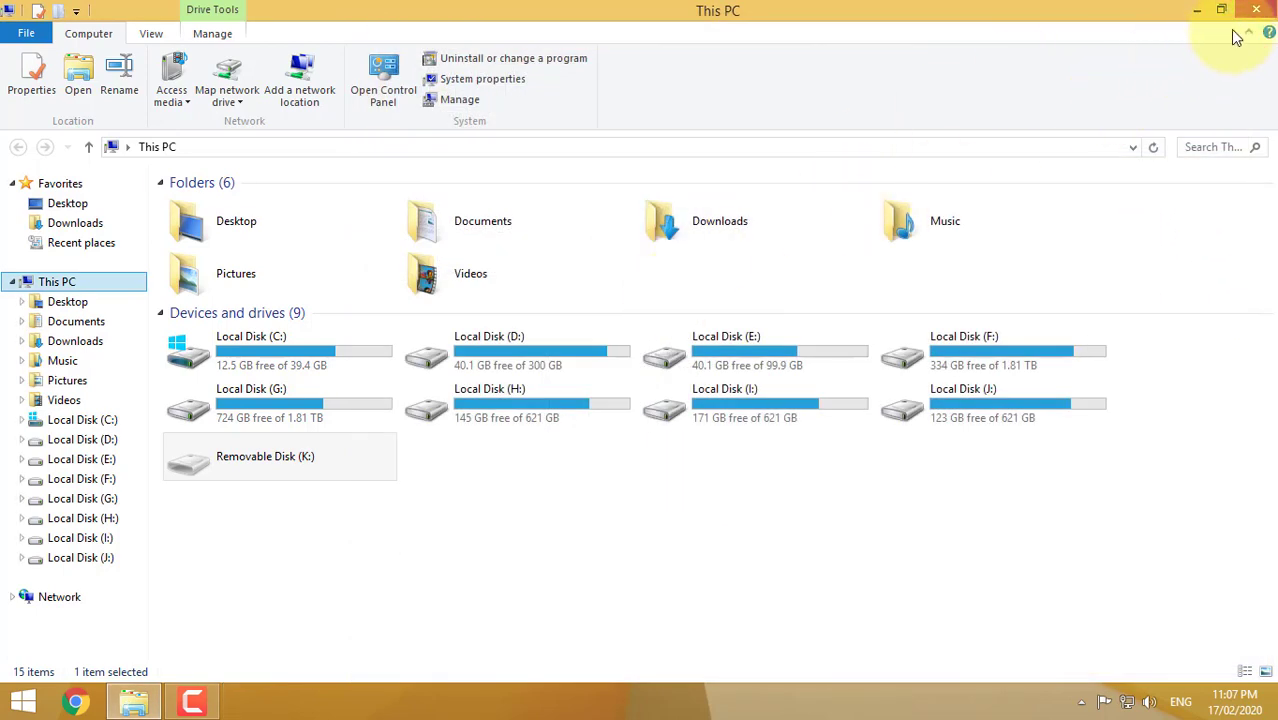
Launch ChipGenius from the ChipGenius_v4_19_0319 folder inside the desktop's usb folder.
left_click(1196, 11)
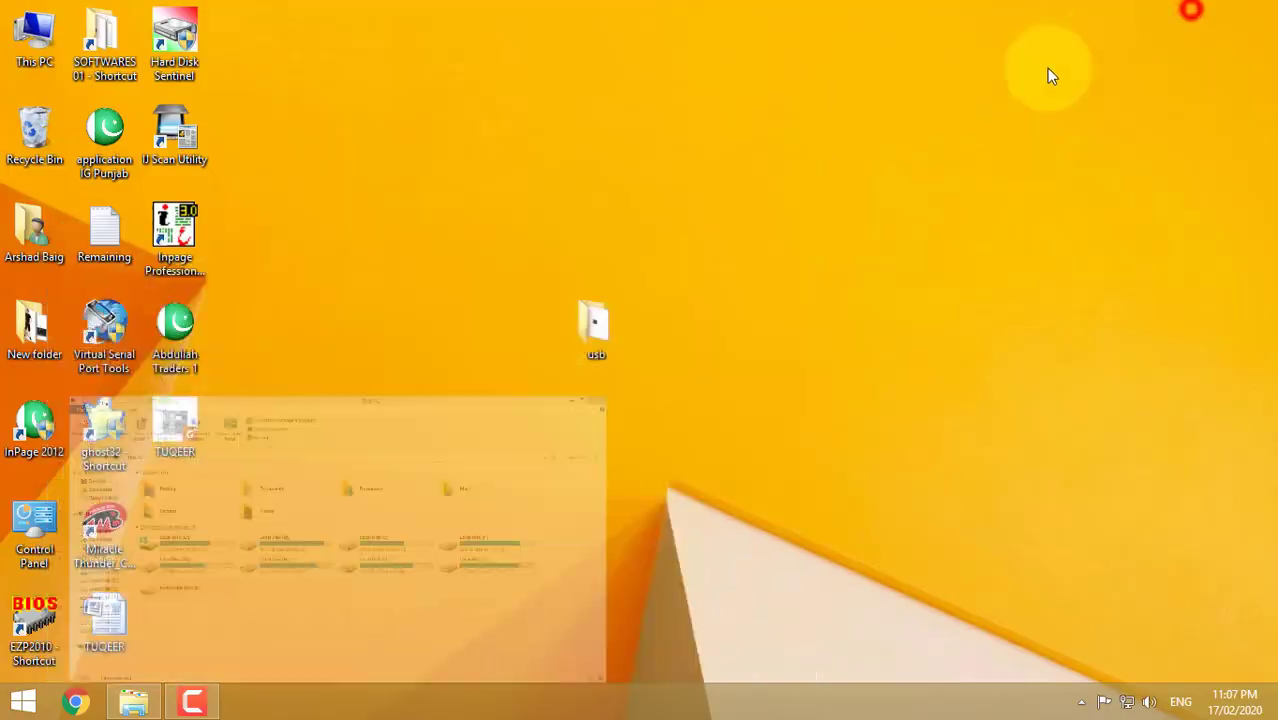
left_click(597, 308)
double_click(597, 308)
left_click(208, 222)
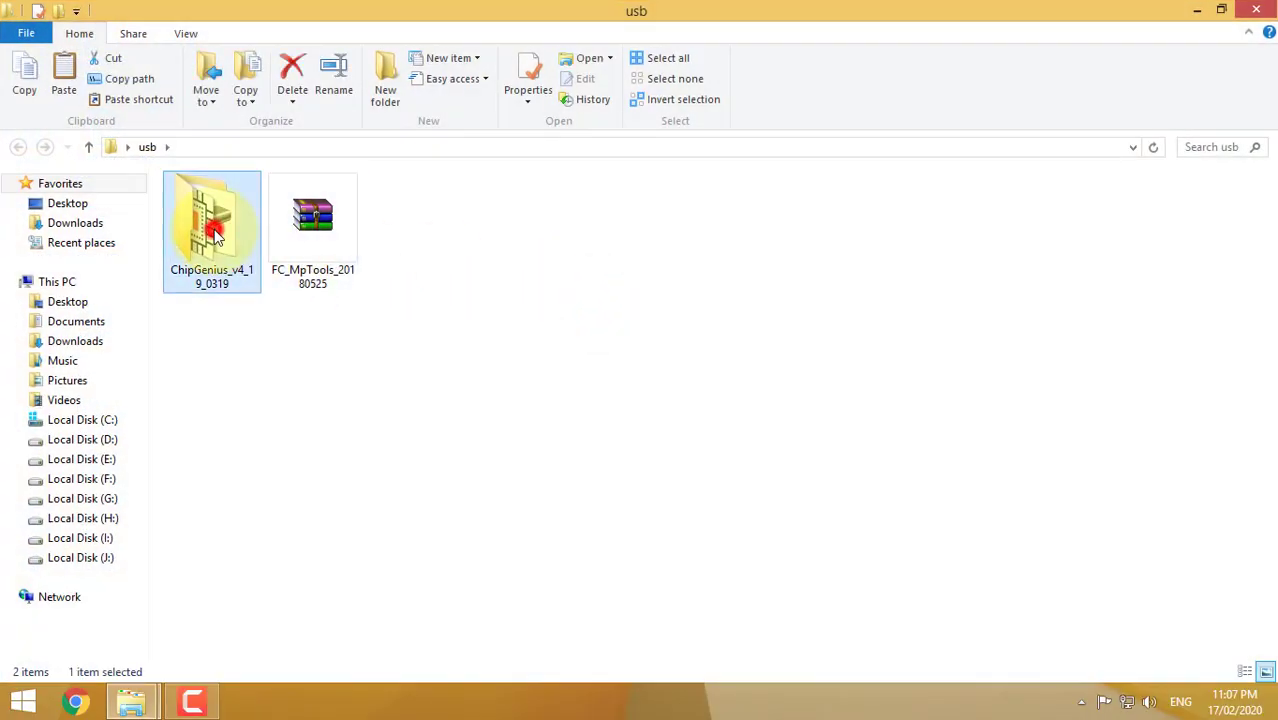
double_click(212, 225)
left_click(260, 210)
double_click(260, 210)
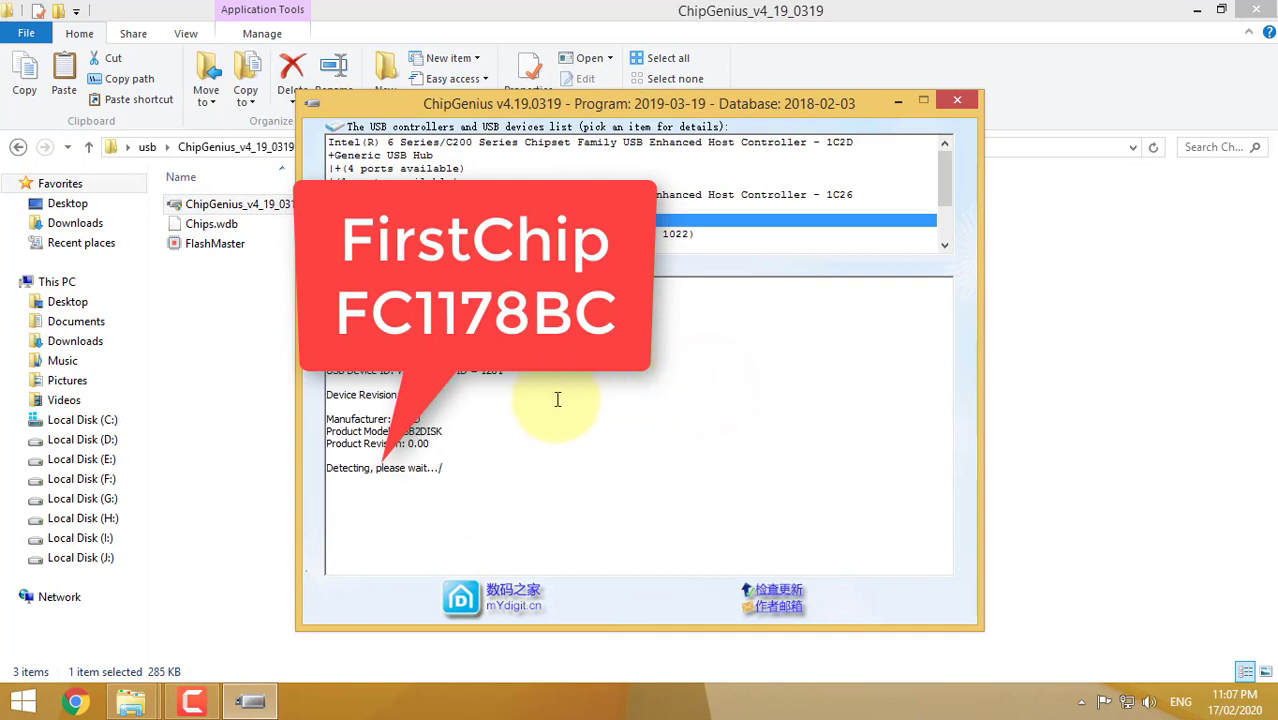
Read the flash drive's controller vendor and controller part number in the device details, then close ChipGenius.
double_click(432, 467)
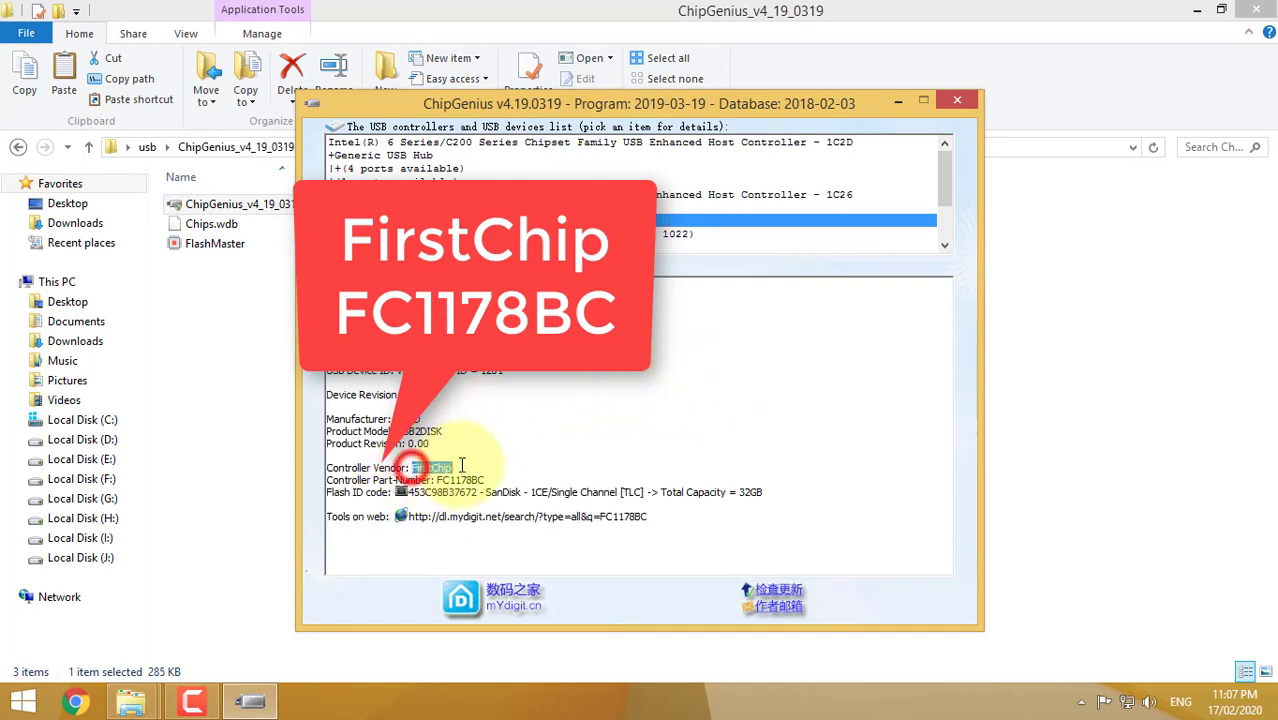
double_click(460, 480)
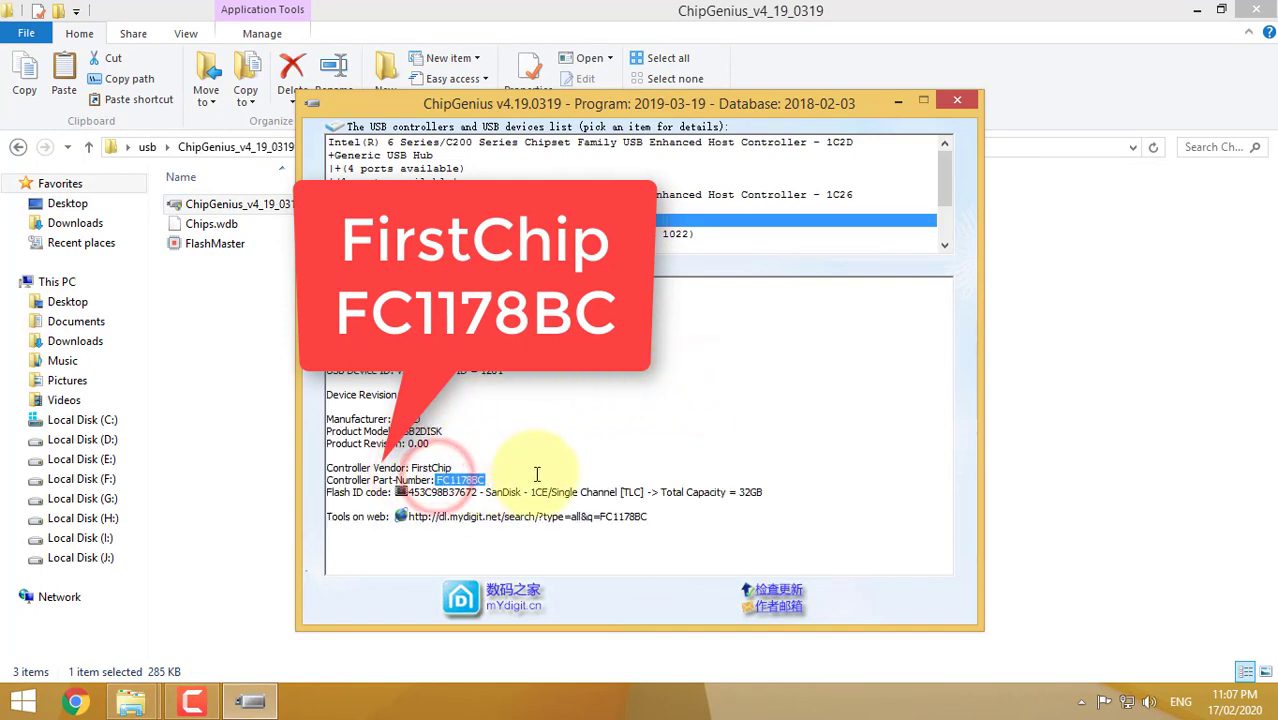
left_click(957, 99)
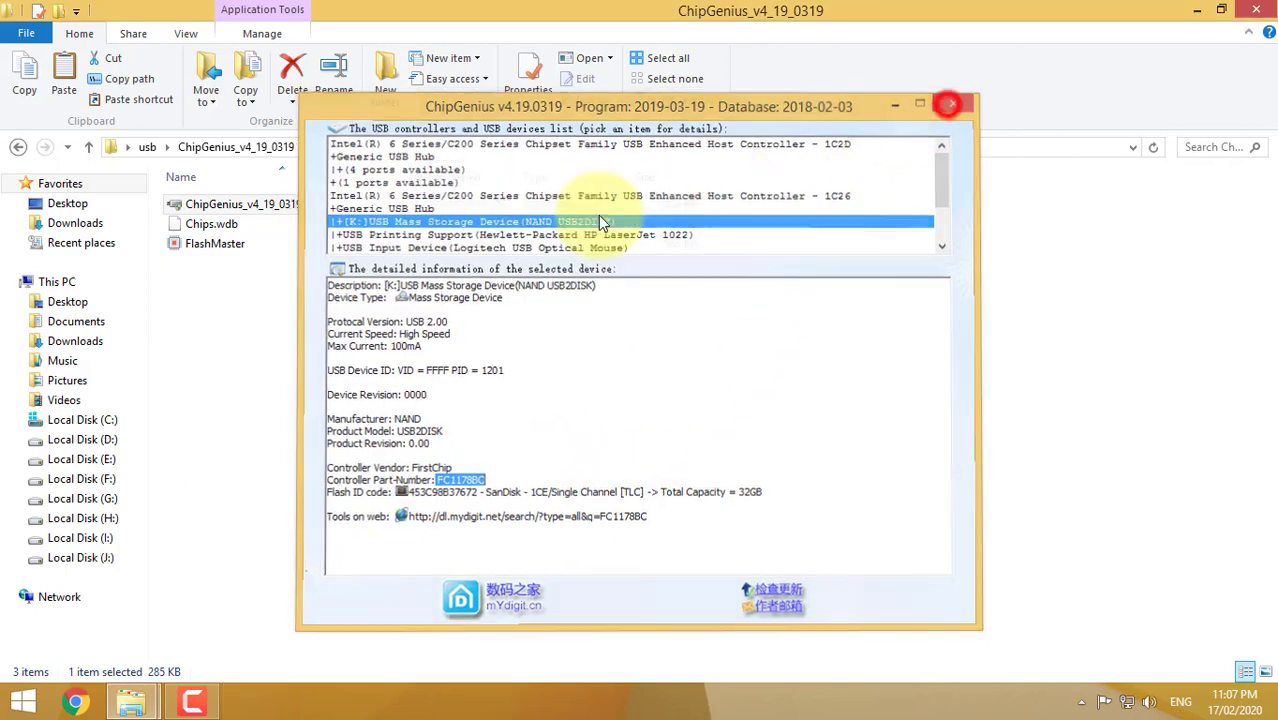
Extract the FC_MpTools_20180525 archive within the usb folder.
left_click(88, 147)
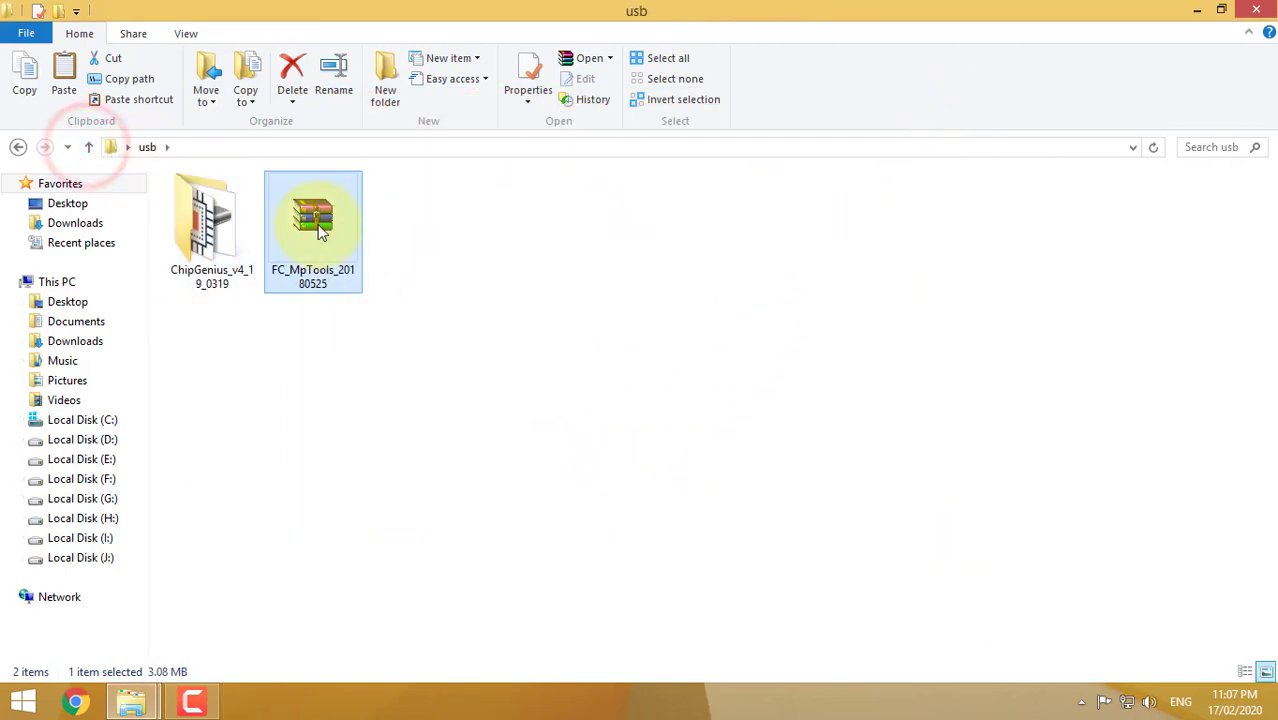
right_click(318, 226)
left_click(375, 298)
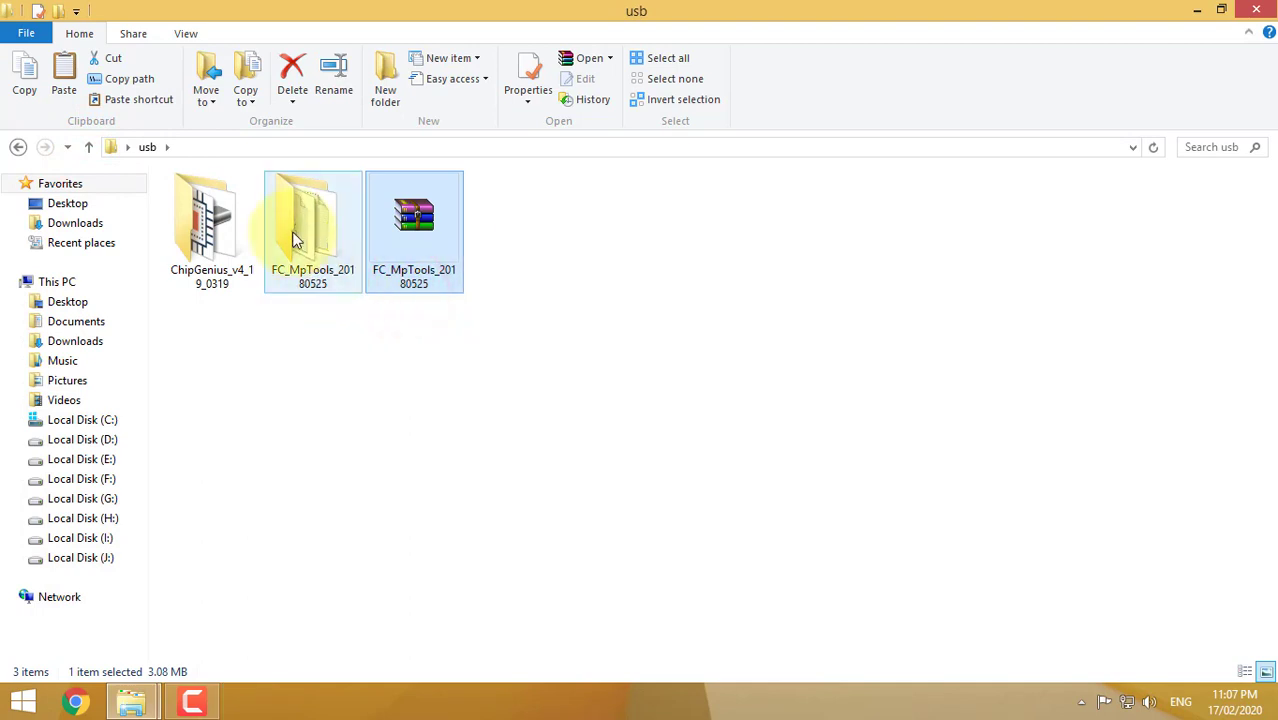
Launch MpToolsIt from the extracted FC_MpTools_20180525 folder and clear the folder window from behind it.
double_click(294, 230)
double_click(218, 362)
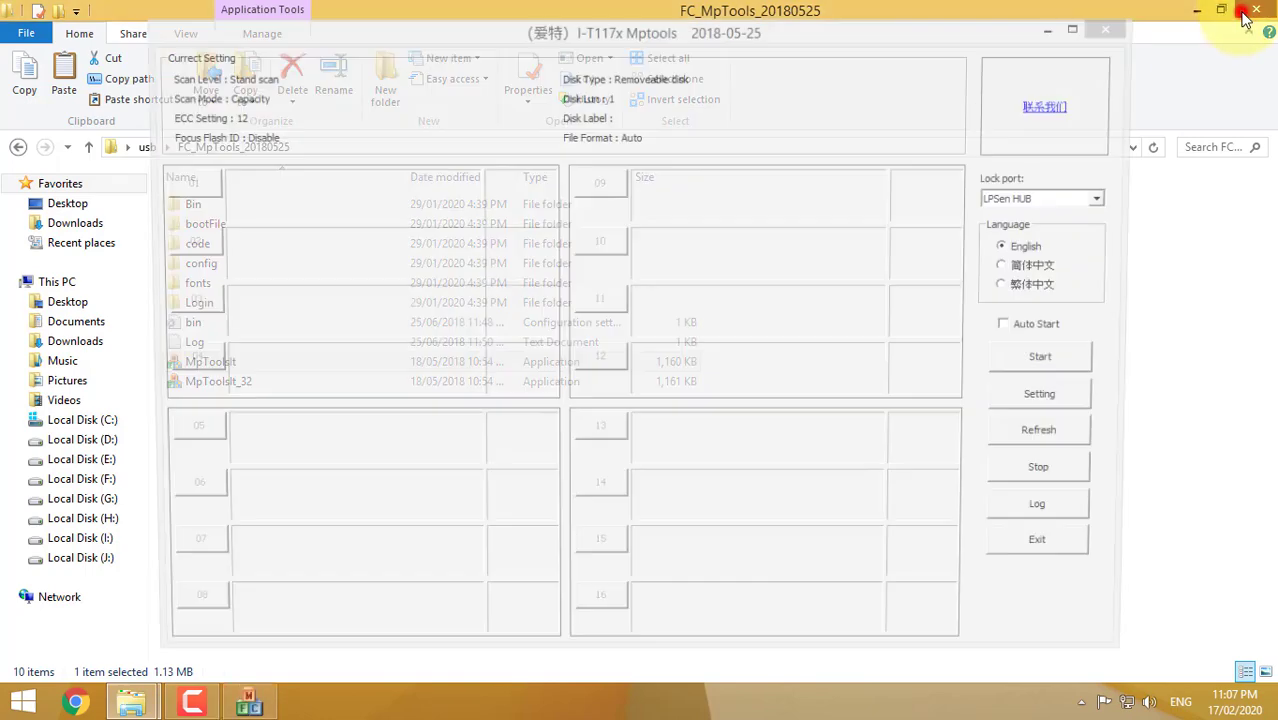
left_click(1198, 12)
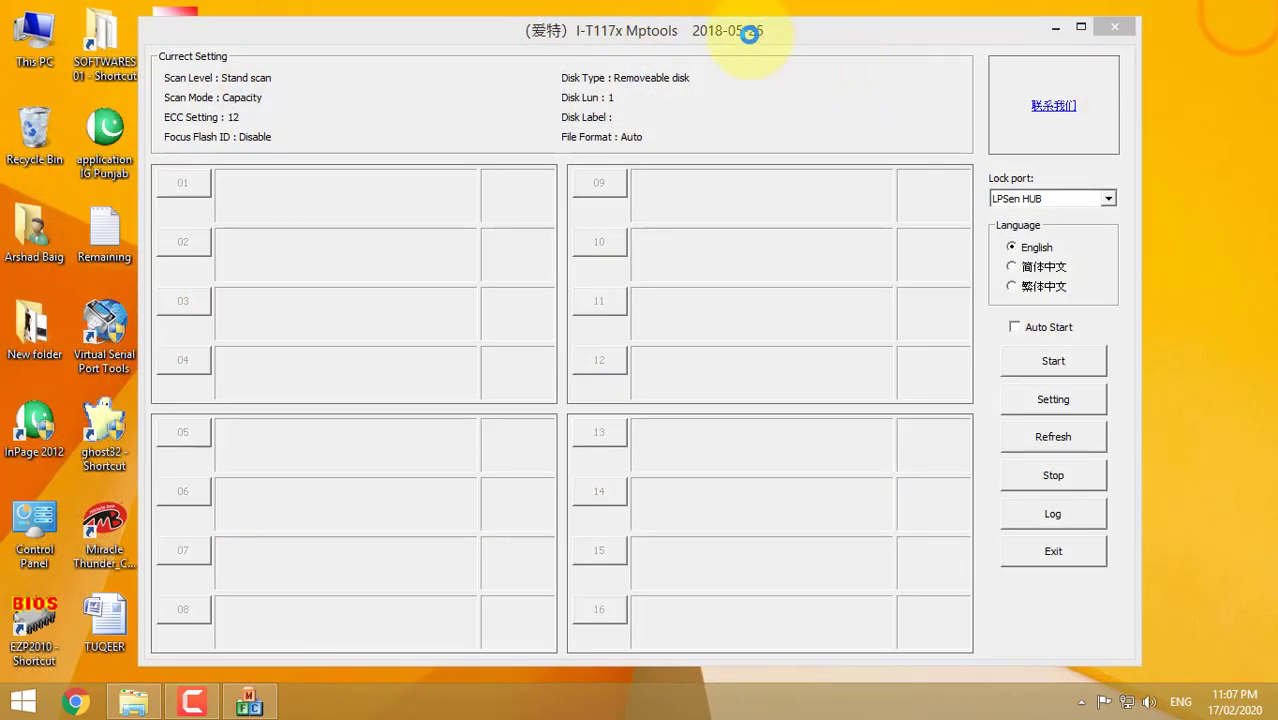
left_click_drag(321, 30, 450, 32)
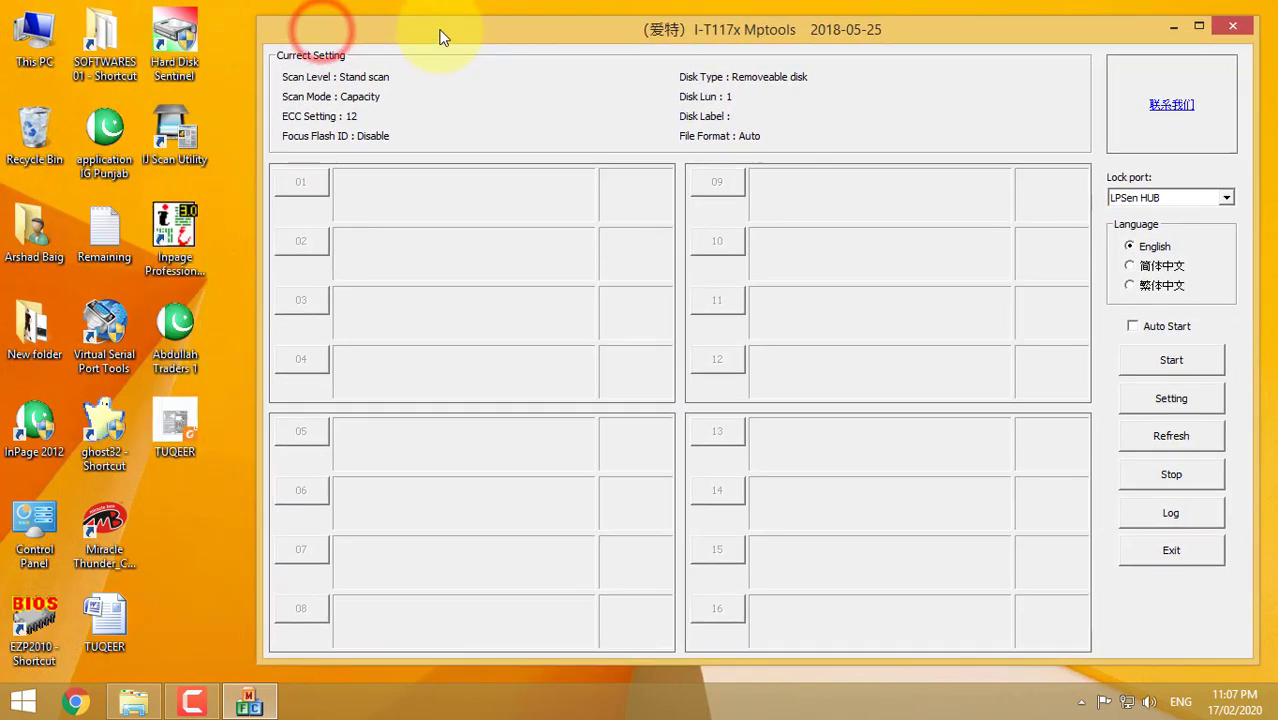
Place the Mptools window over This PC with the drive list visible and start processing the K: flash drive on port 01.
left_click(133, 703)
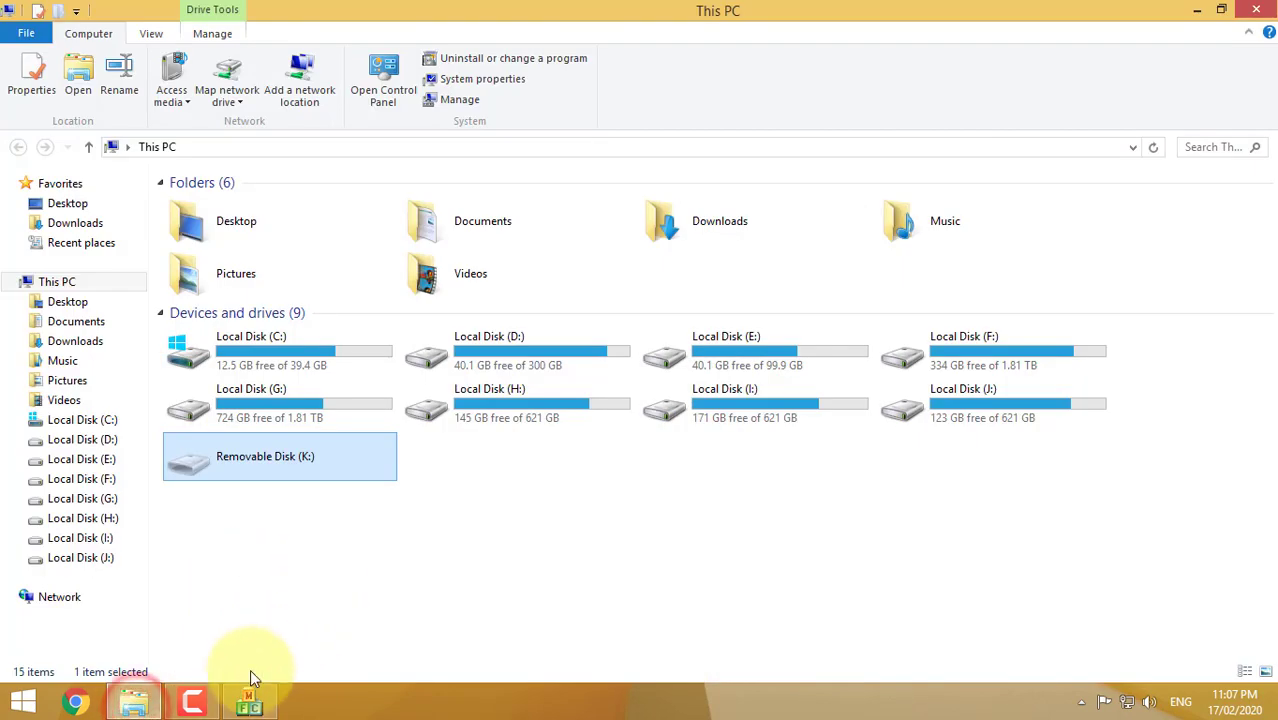
left_click(249, 703)
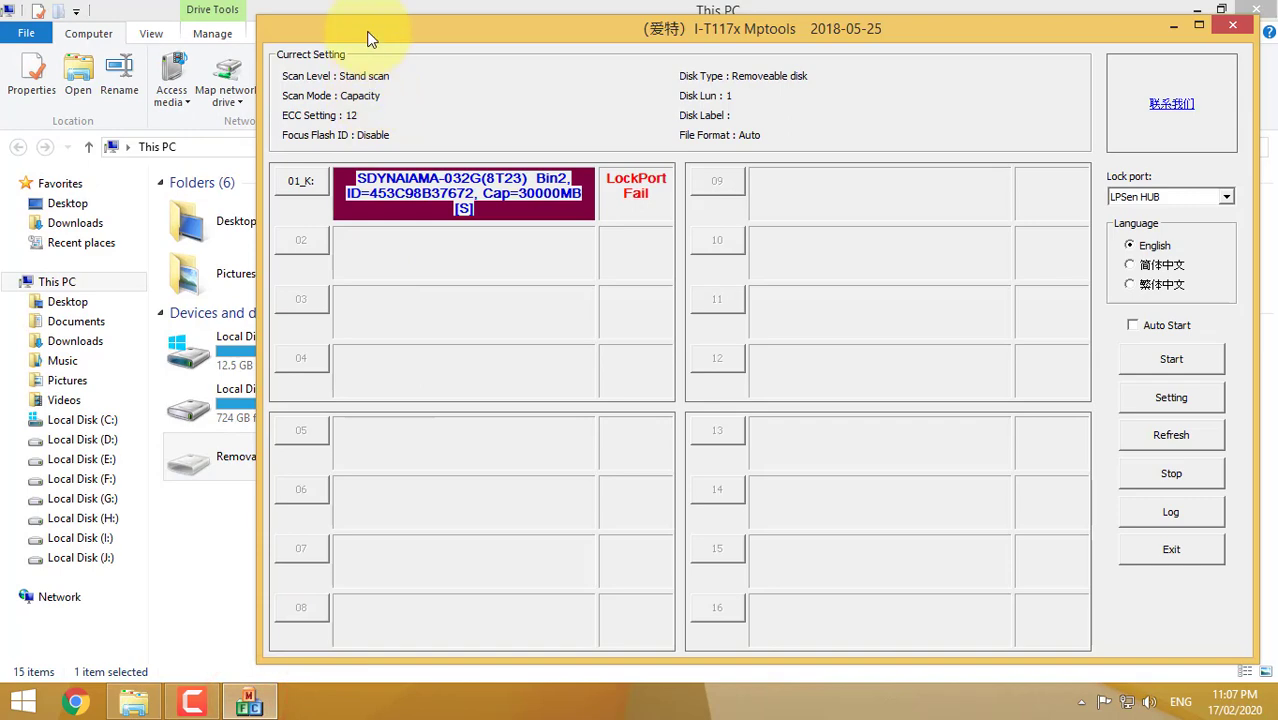
left_click_drag(366, 32, 398, 40)
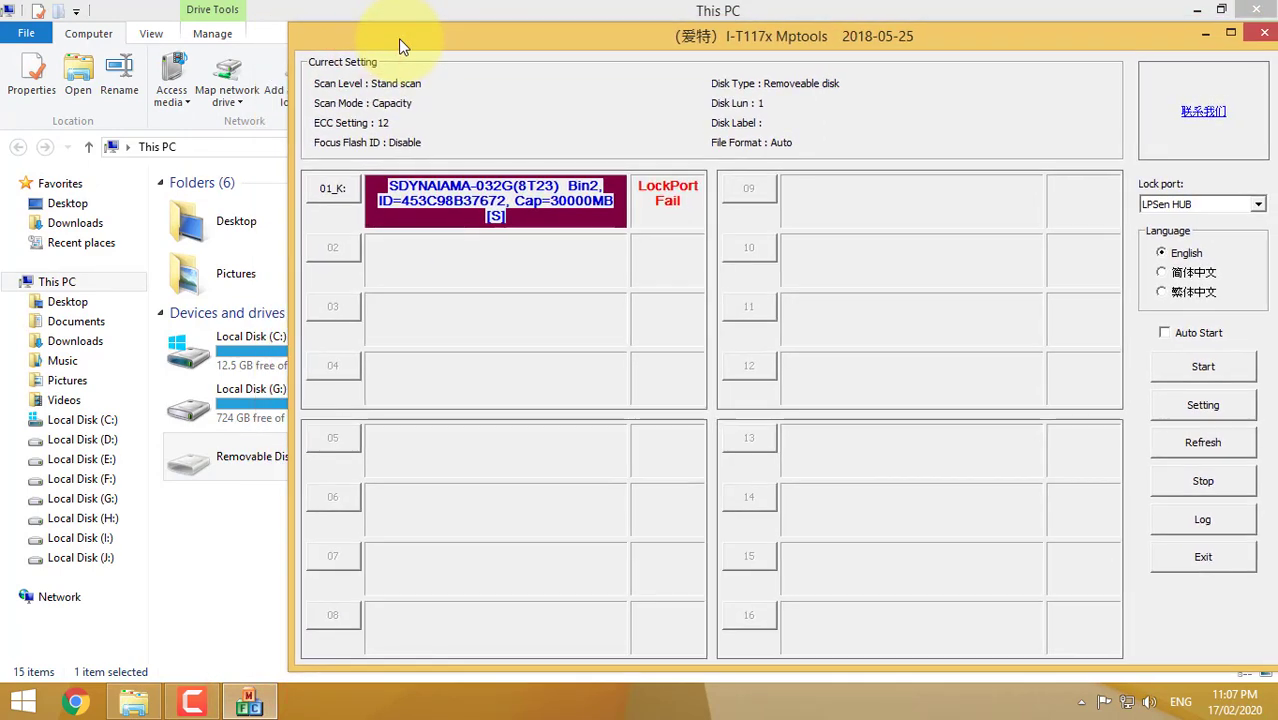
left_click(1208, 372)
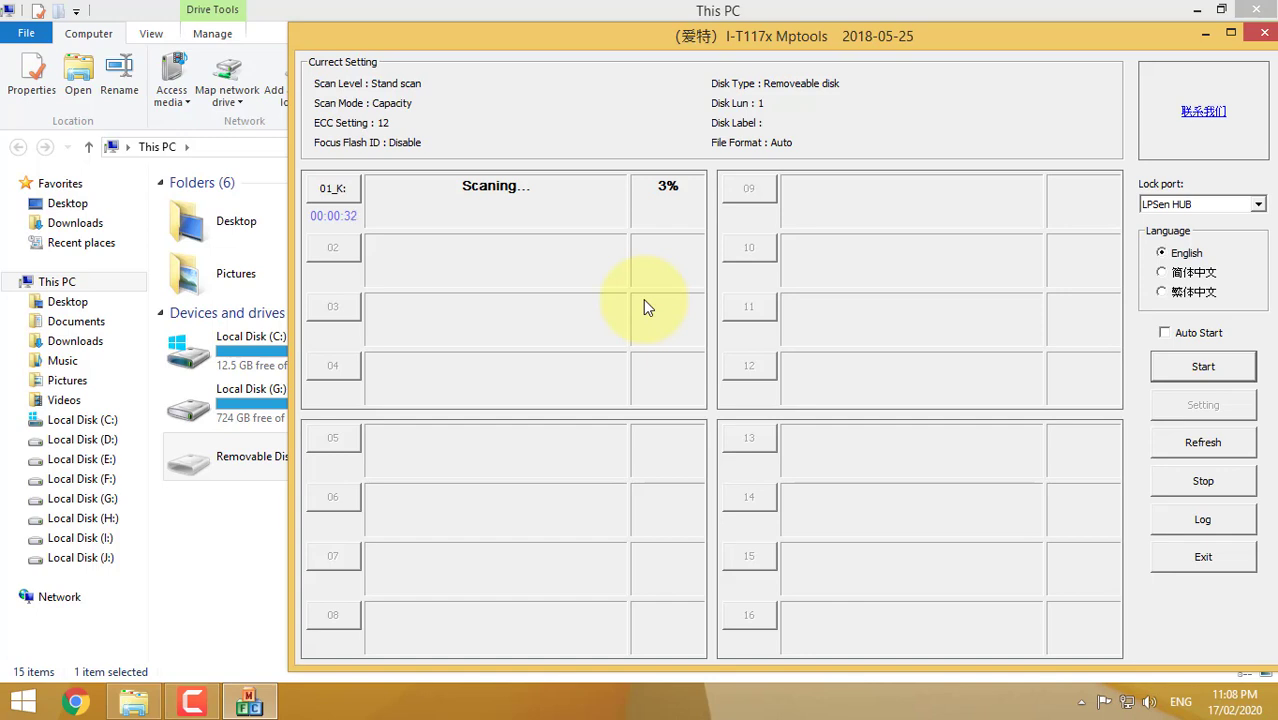
left_click(448, 478)
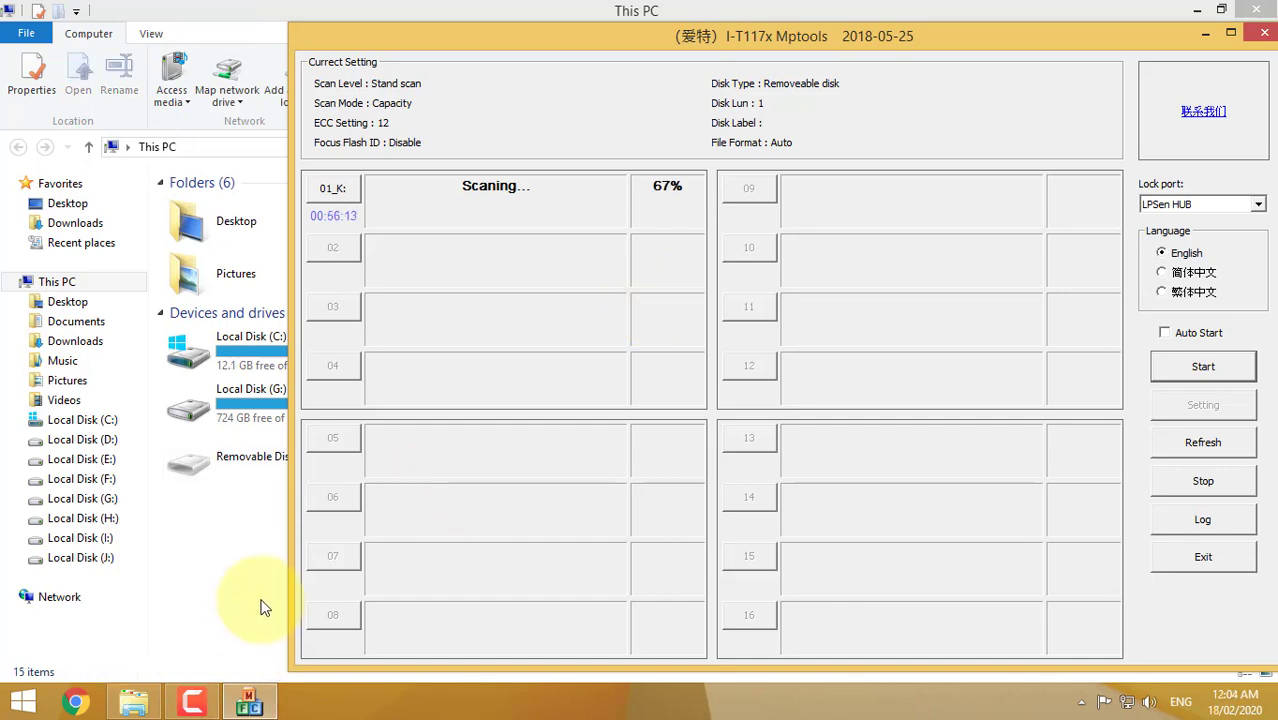
left_click(324, 216)
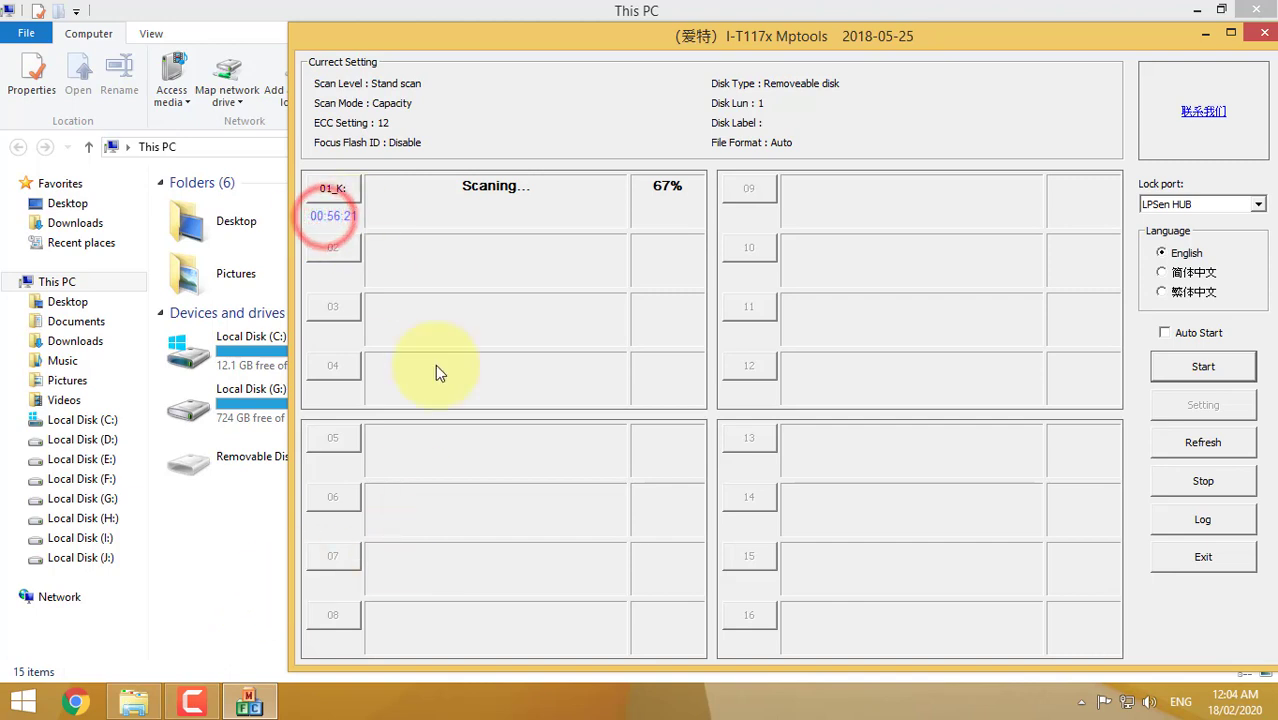
left_click(669, 465)
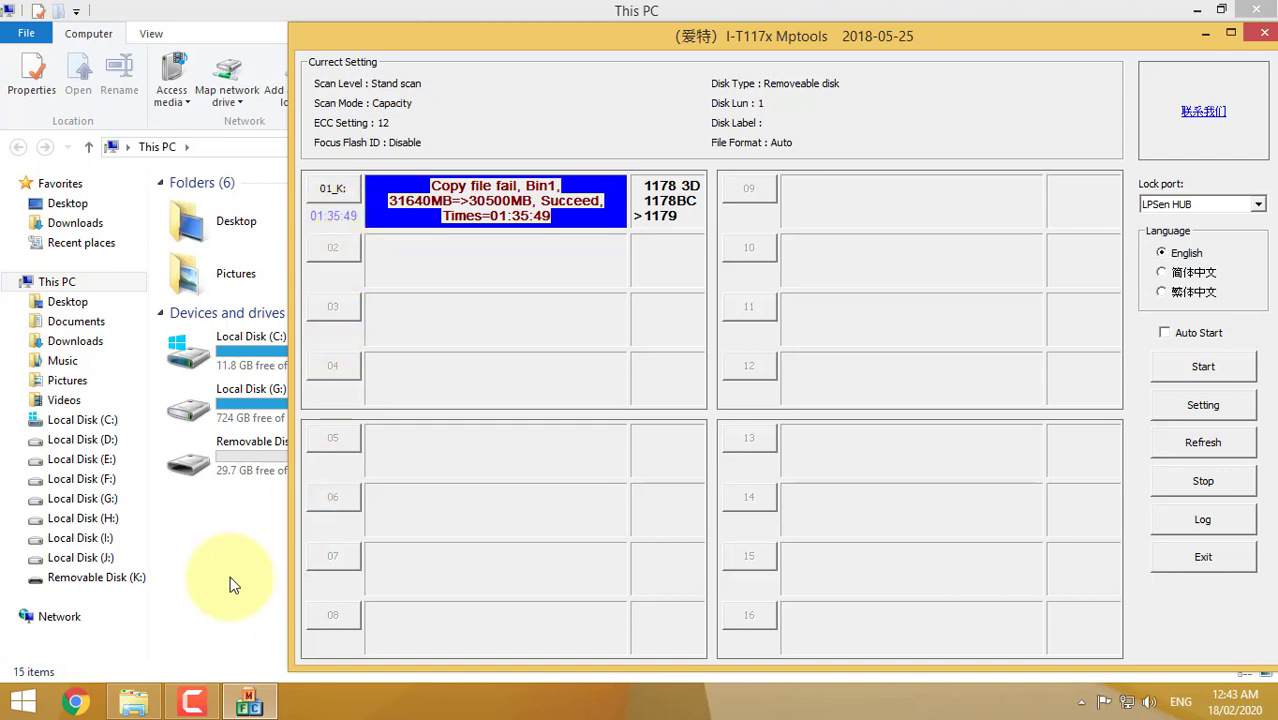
Examine the contents of Removable Disk (K:) and its file system, free space and capacity in its properties.
left_click(235, 467)
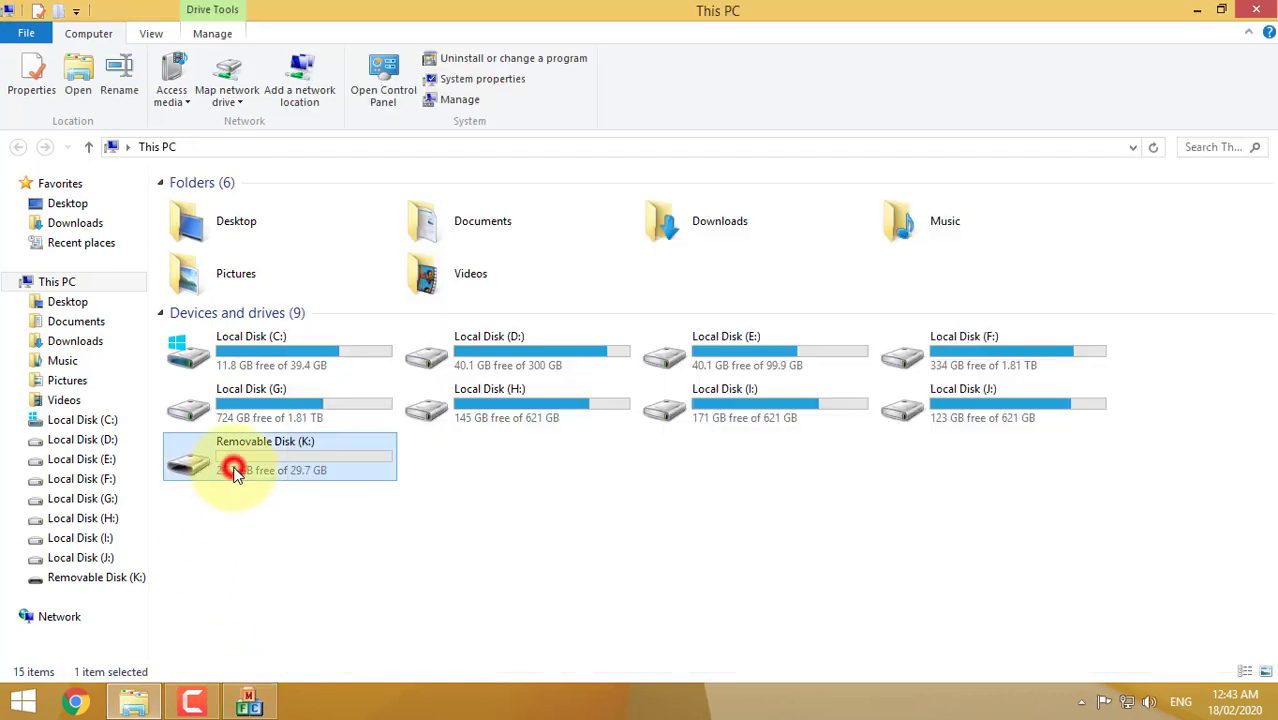
double_click(320, 465)
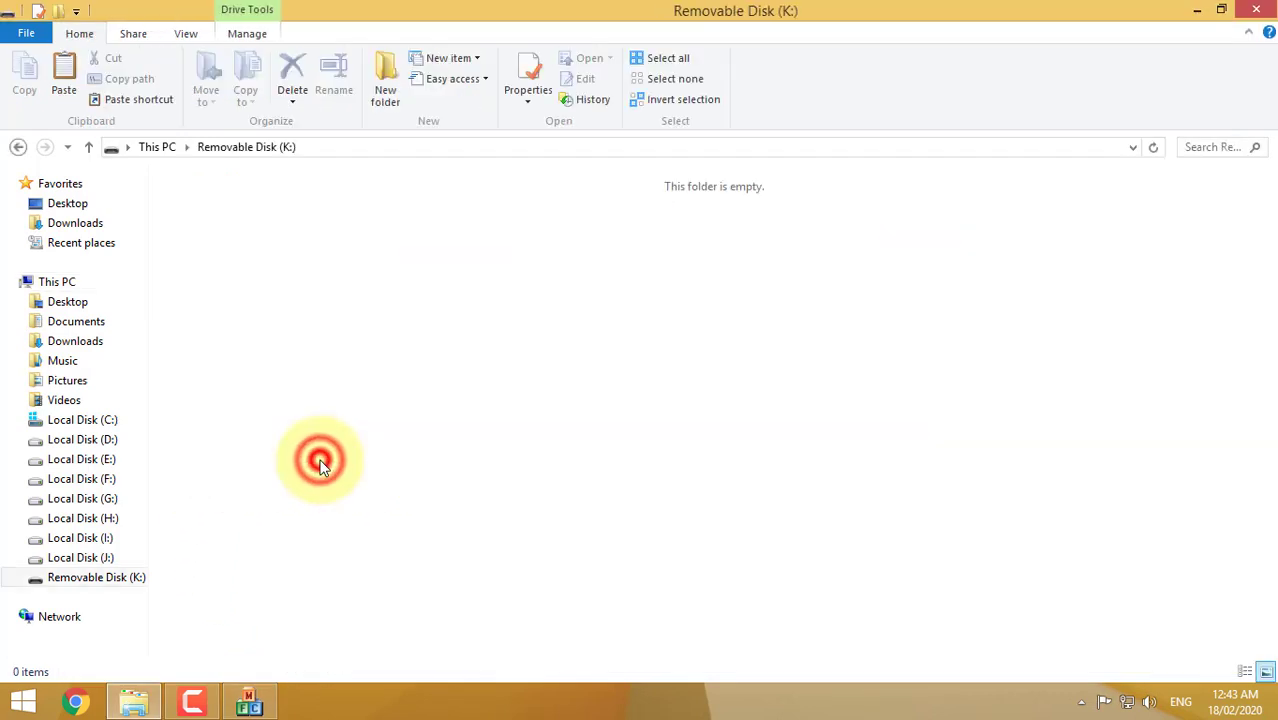
left_click(88, 147)
right_click(304, 450)
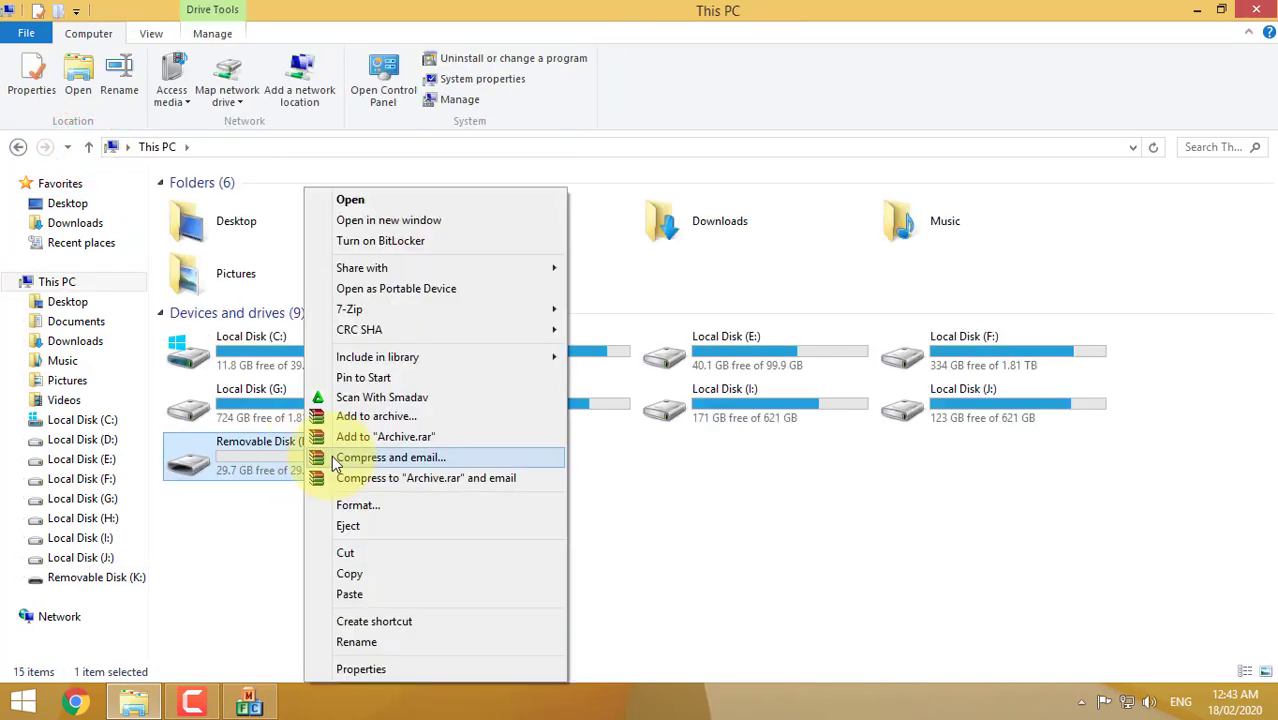
left_click(393, 668)
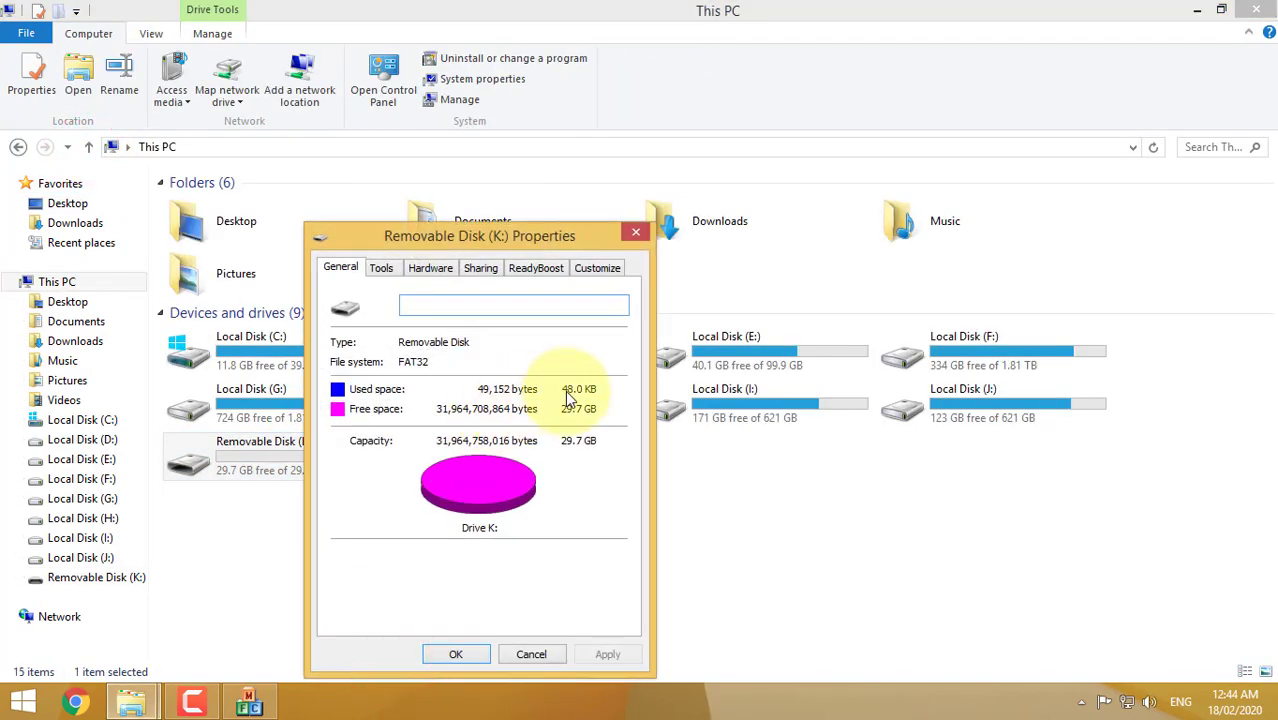
left_click(564, 409)
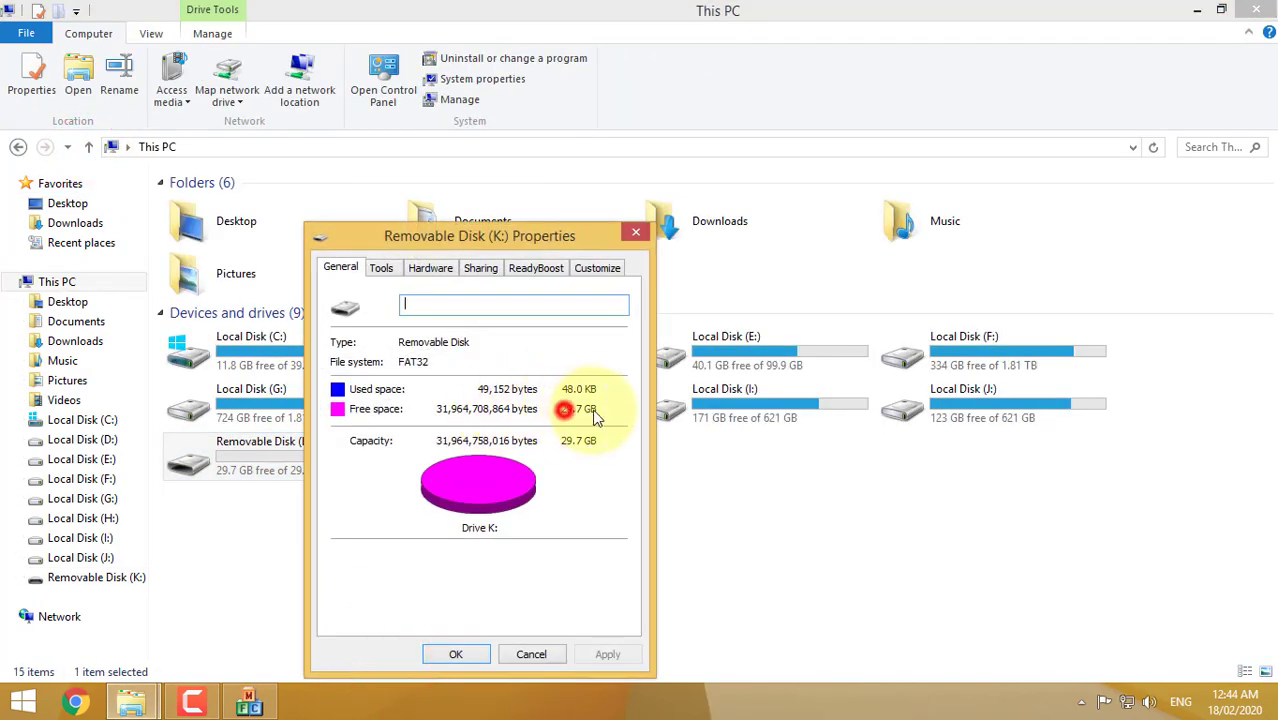
left_click(551, 655)
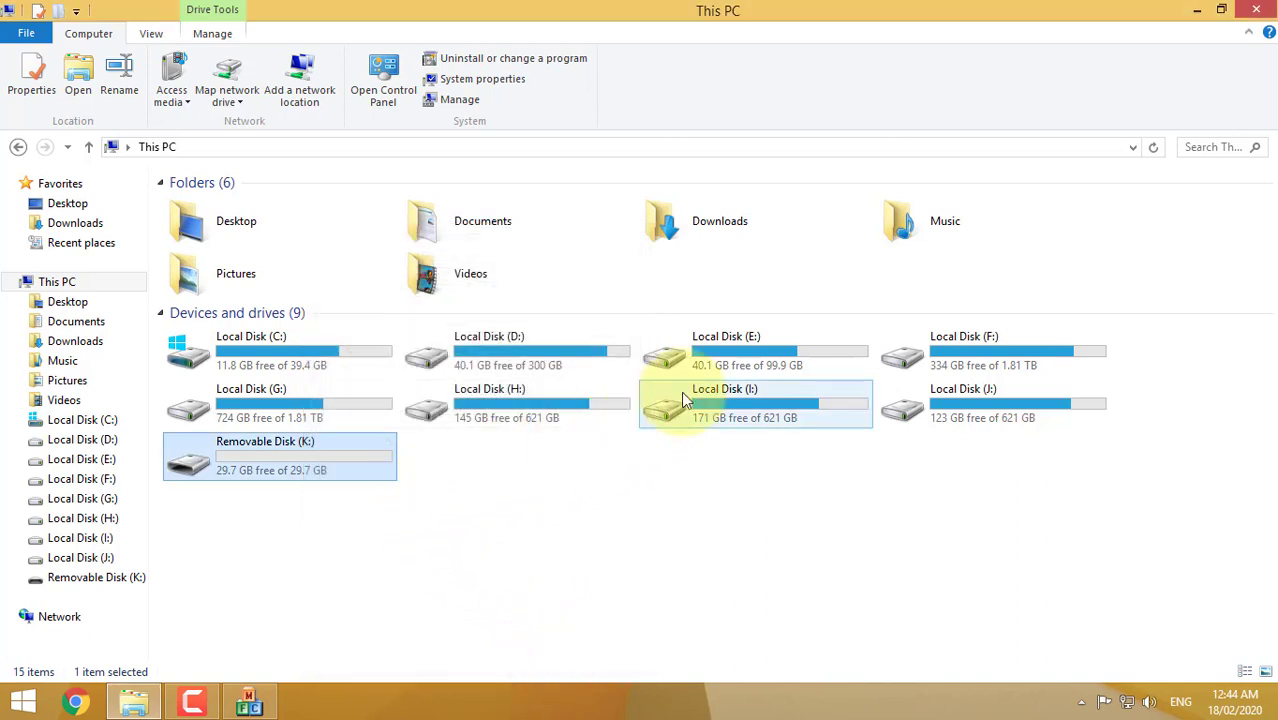
Send the "Majboor karan sanu" MP4 video from Local Disk (H:) to Removable Disk (K:).
left_click(579, 414)
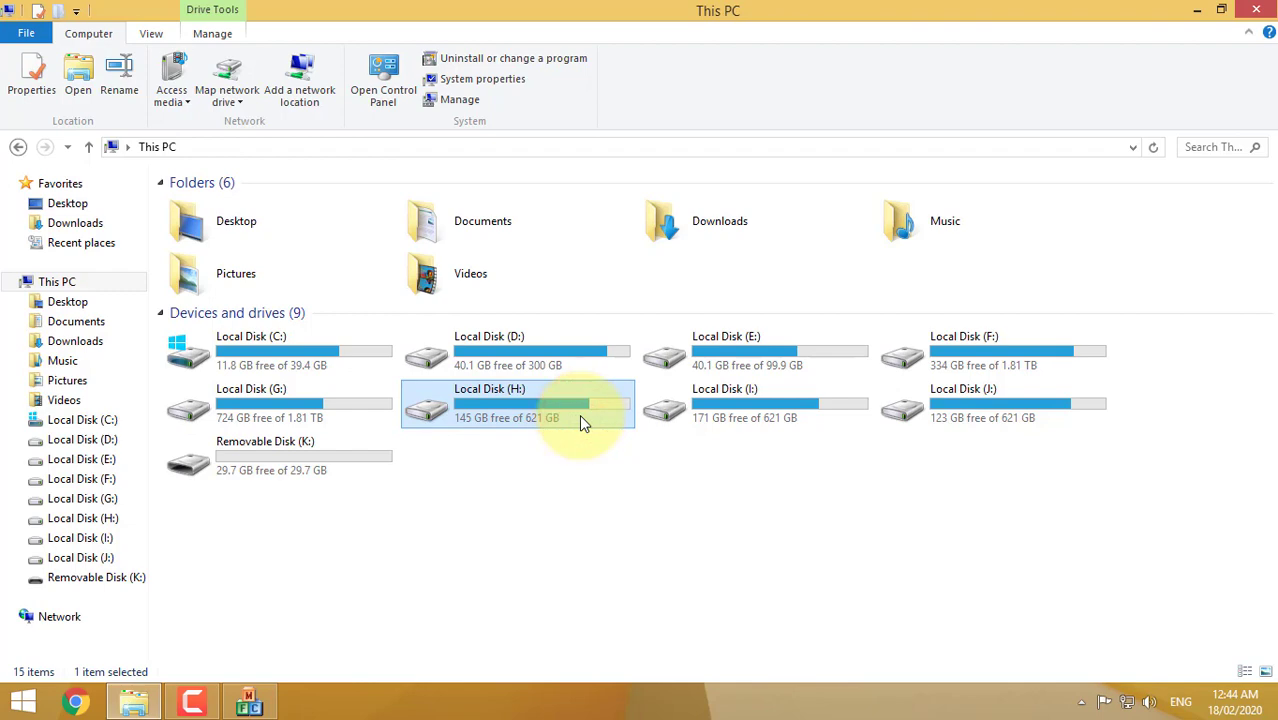
double_click(579, 414)
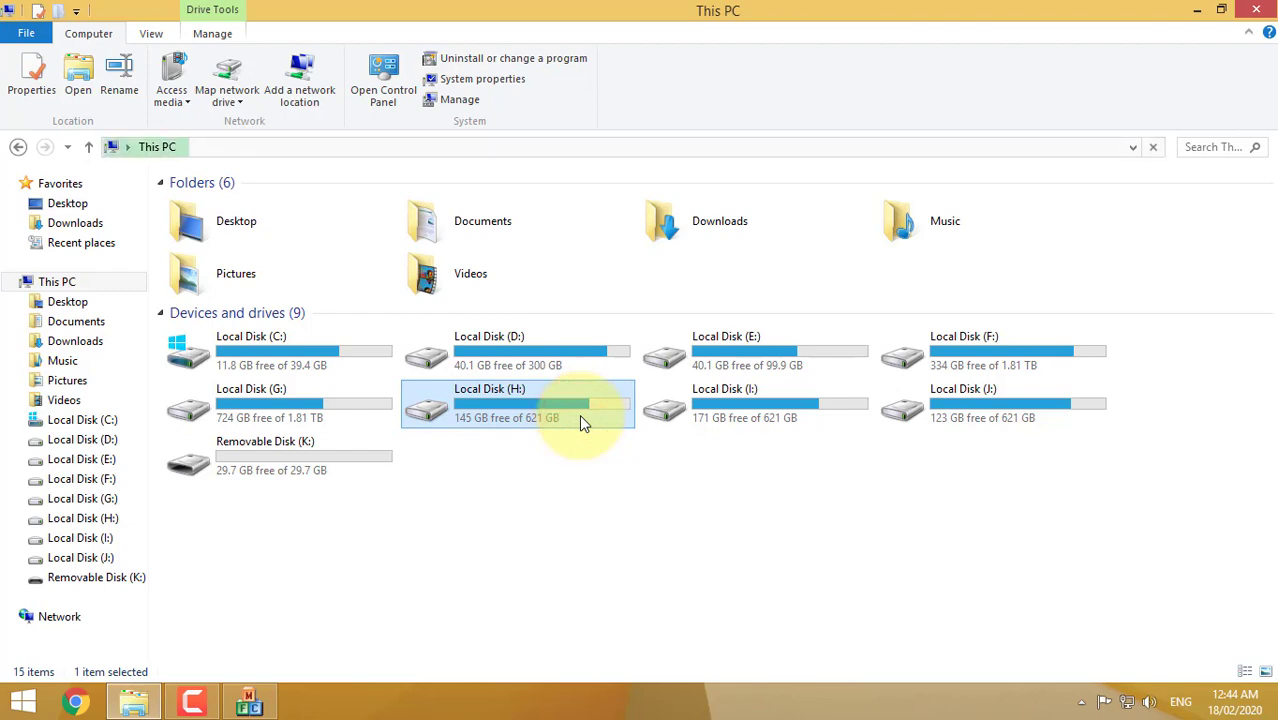
scroll(540, 470, "down", 2)
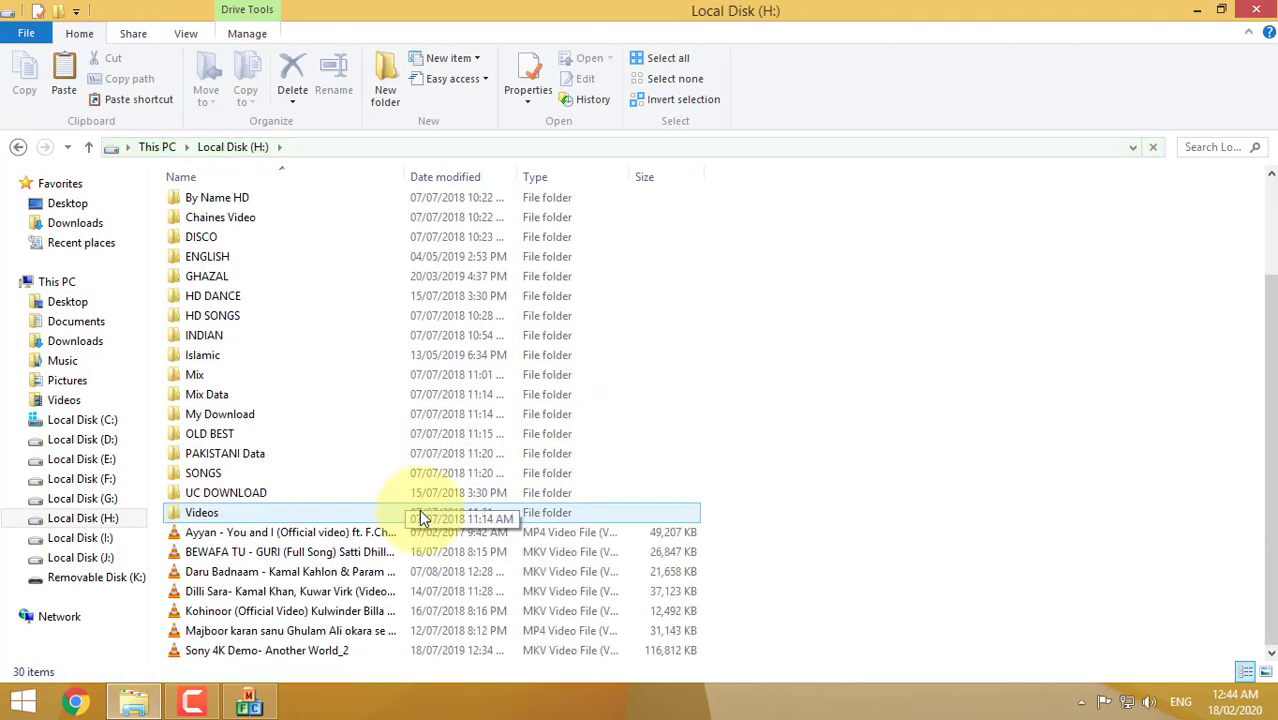
right_click(227, 630)
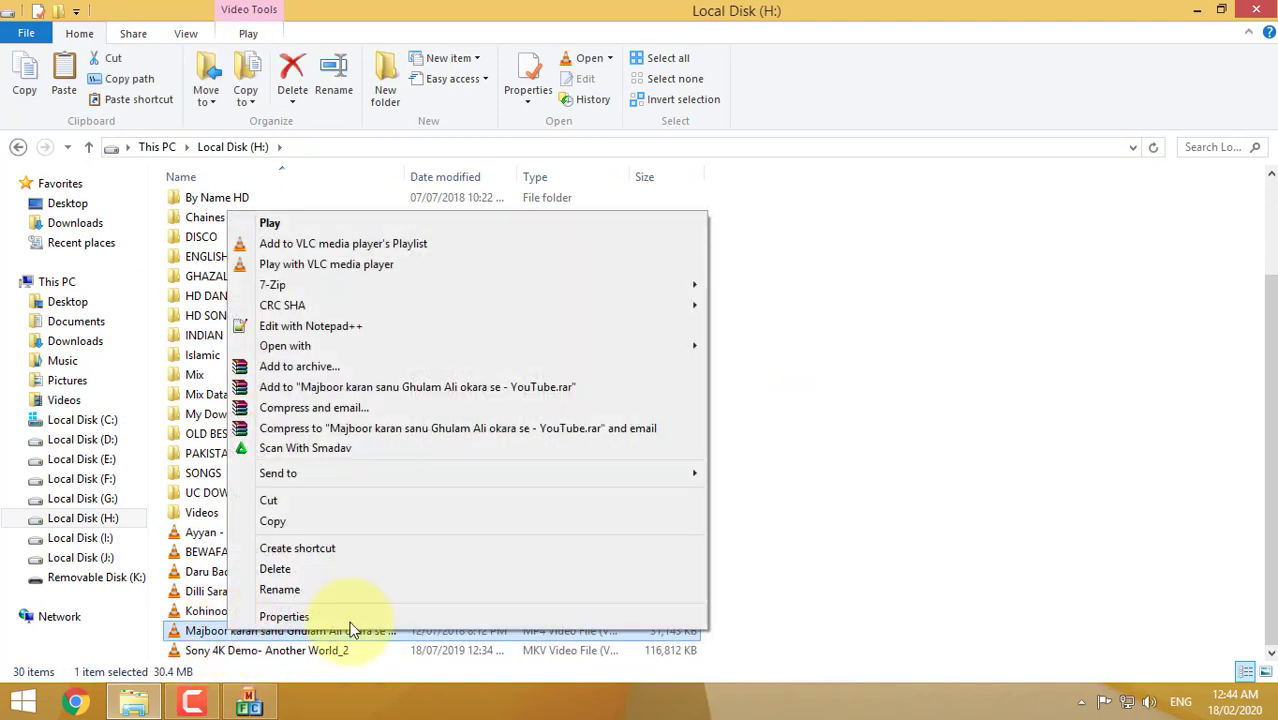
left_click(693, 474)
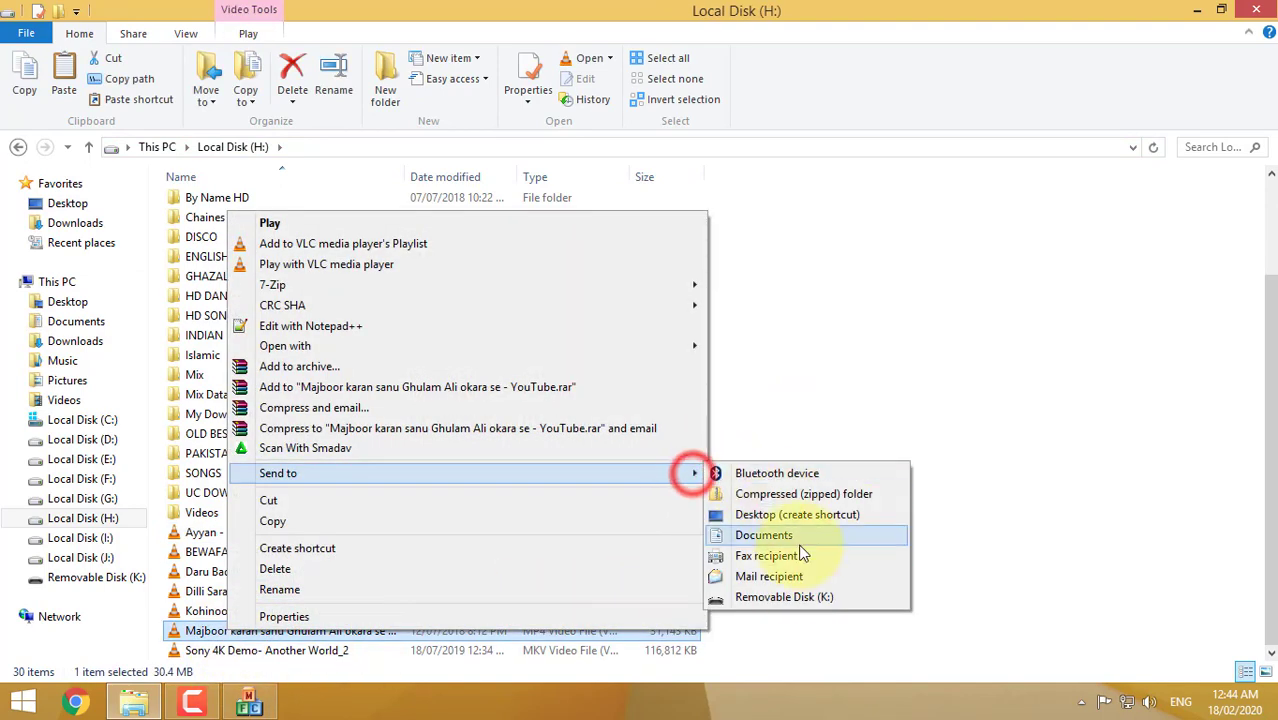
left_click(789, 598)
Open Removable Disk (K:) to check the copied video, then return to This PC.
left_click(88, 147)
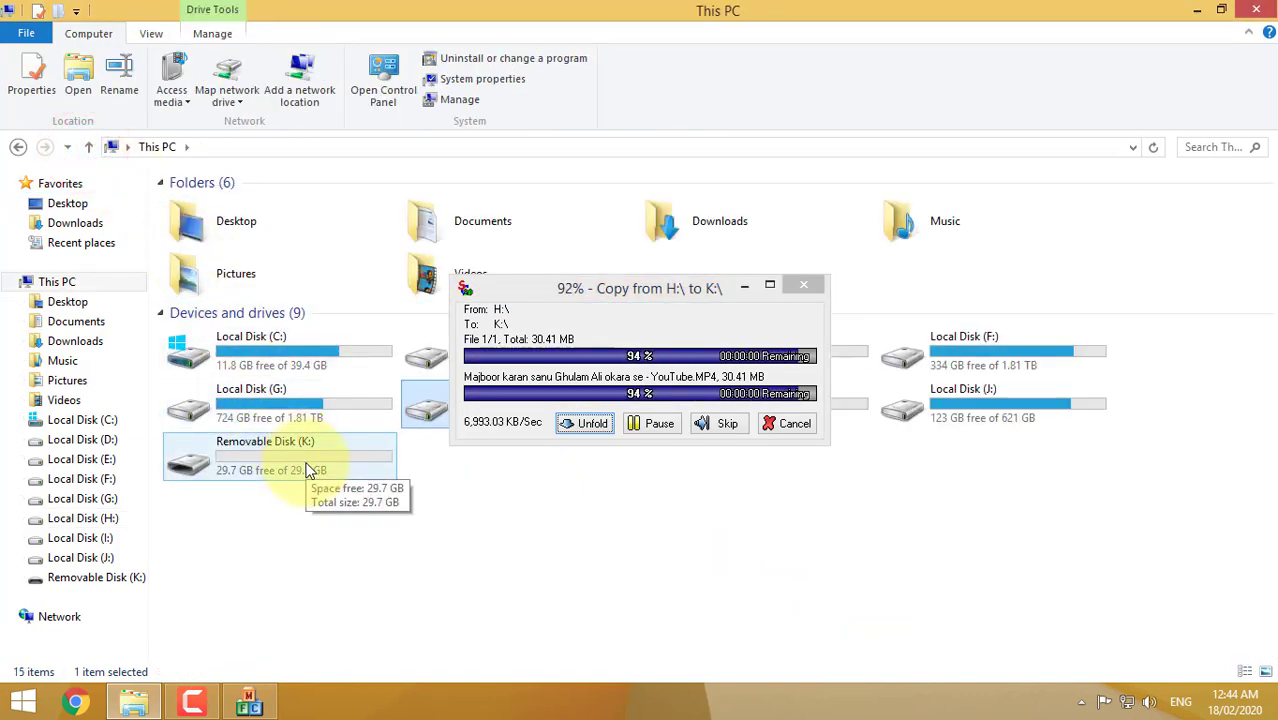
double_click(307, 470)
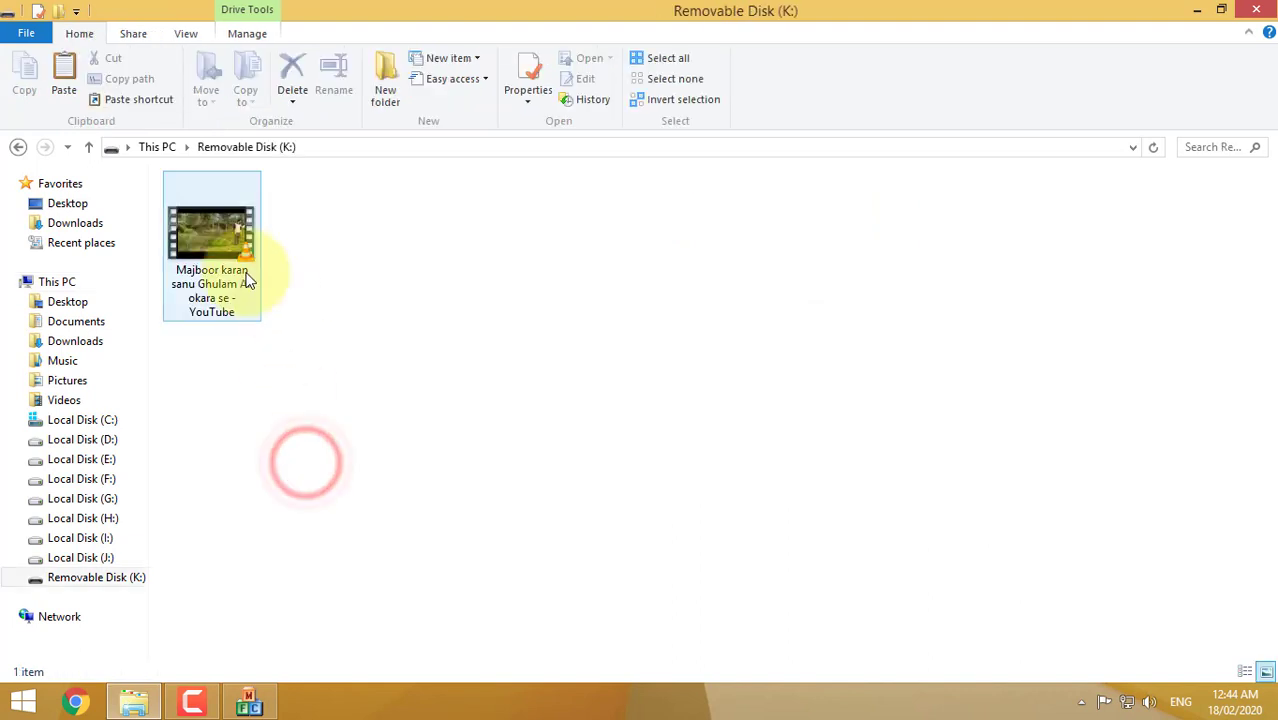
left_click(245, 271)
left_click(88, 147)
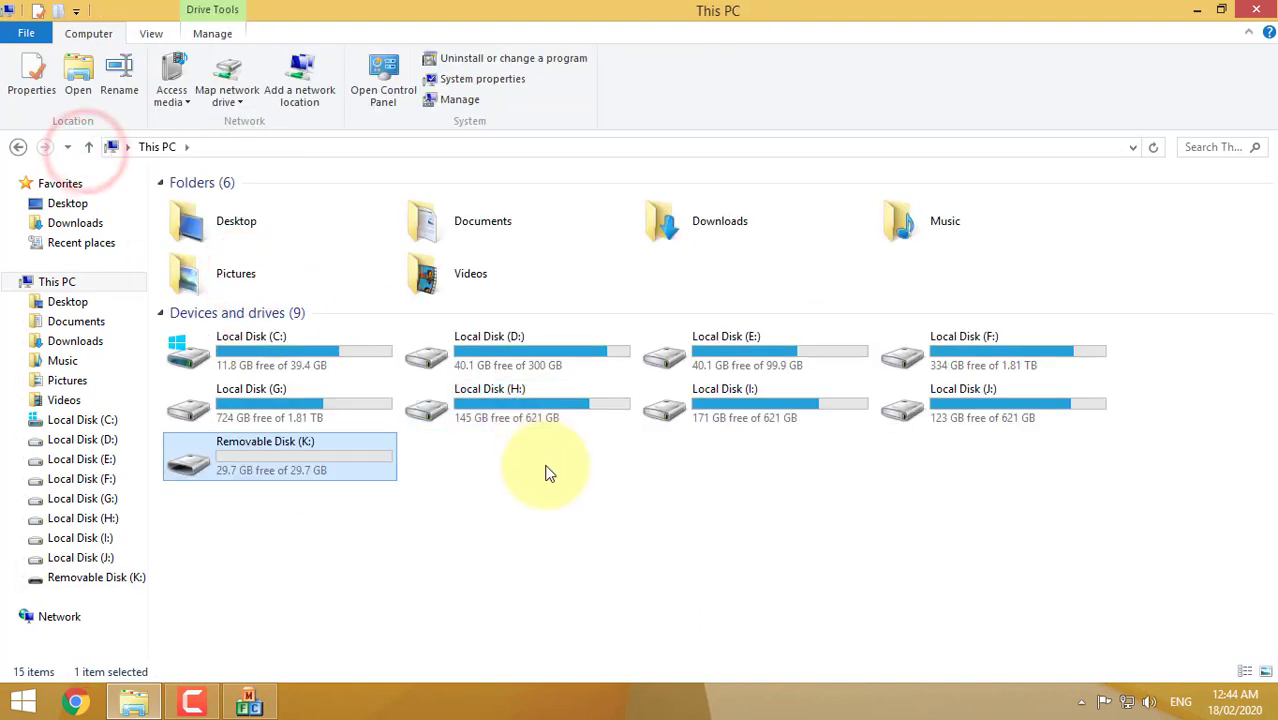